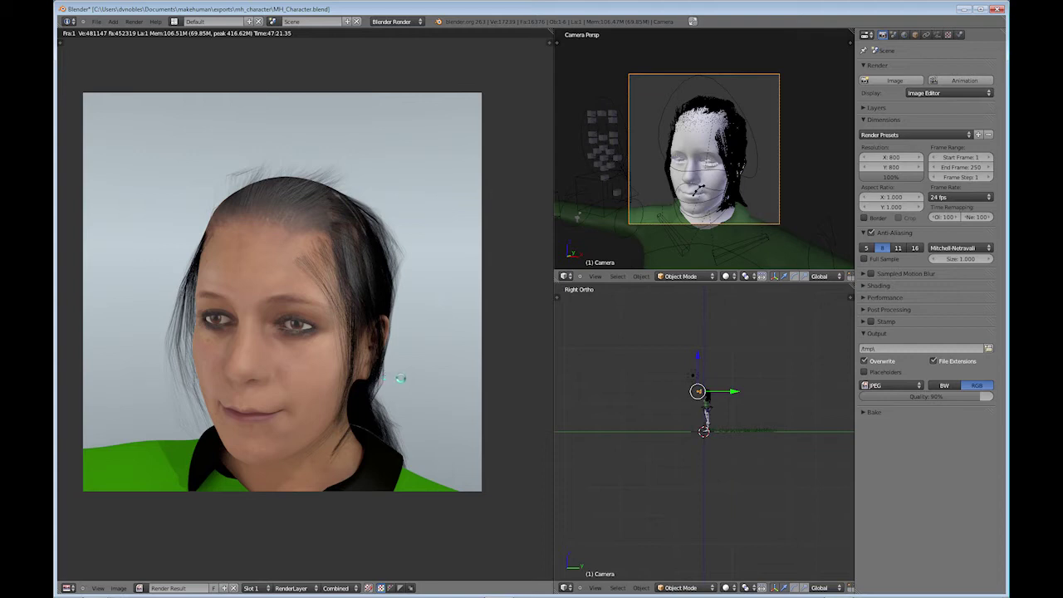
Return from the render to the 3D view, turn it to face the model, and show the properties sidebar.
key("Escape")
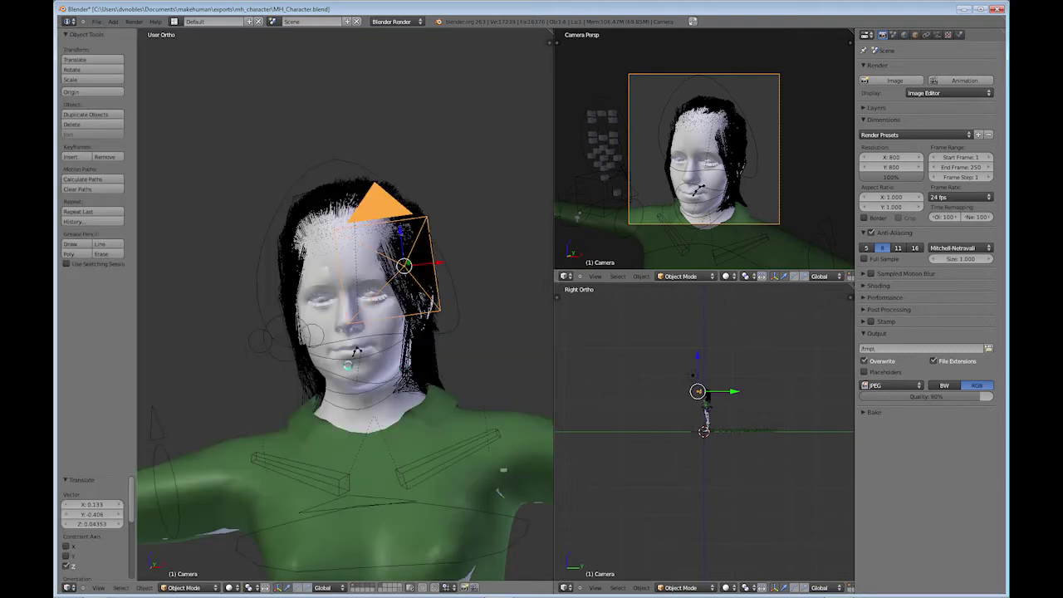
key("KP_4")
key("KP_4")
key("KP_4")
key("KP_4")
key("KP_4")
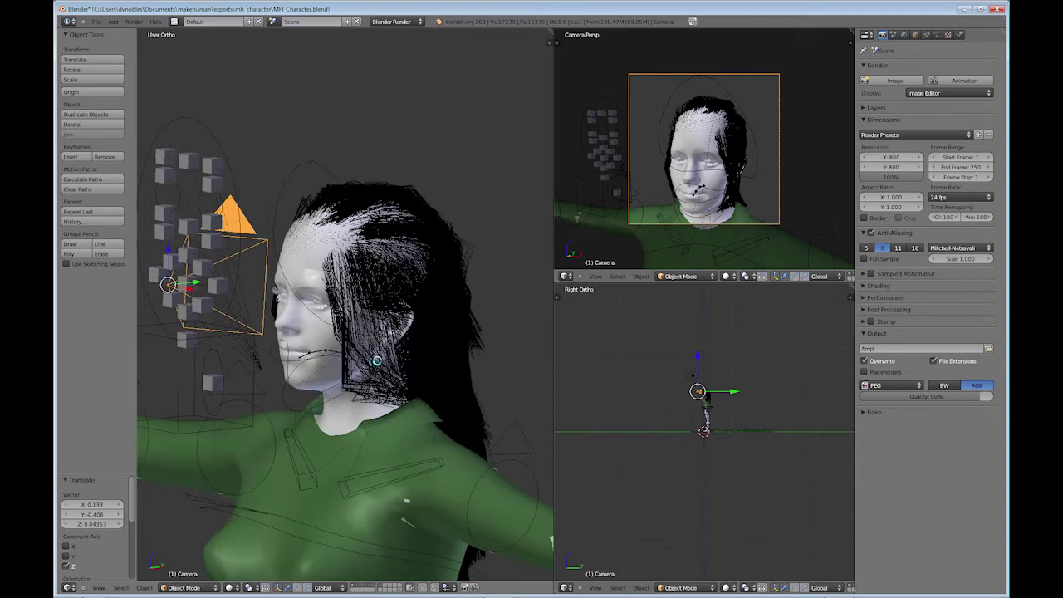
key("n")
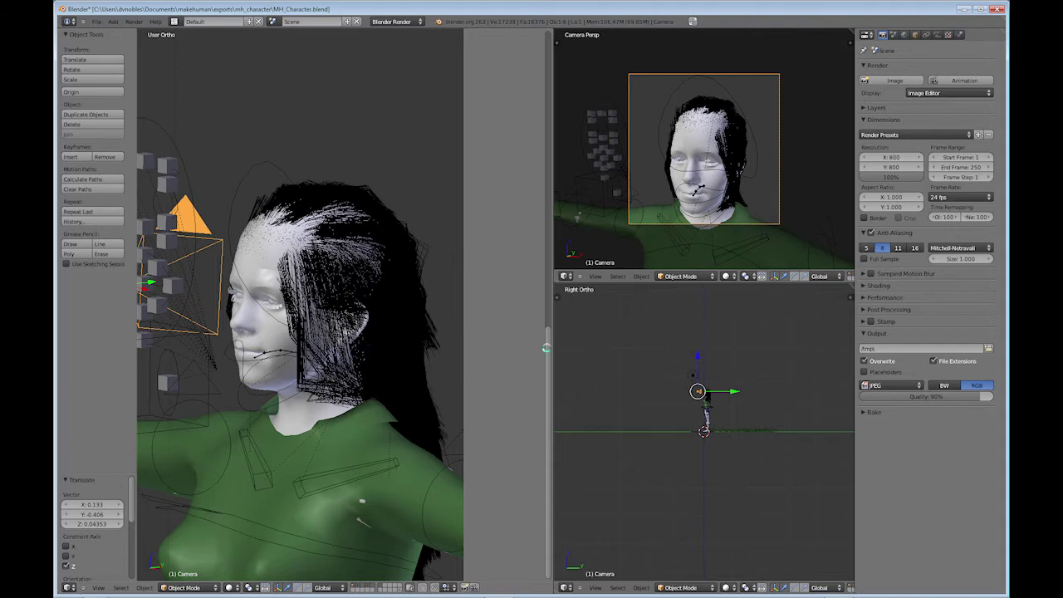
left_click_drag(546, 348, 558, 87)
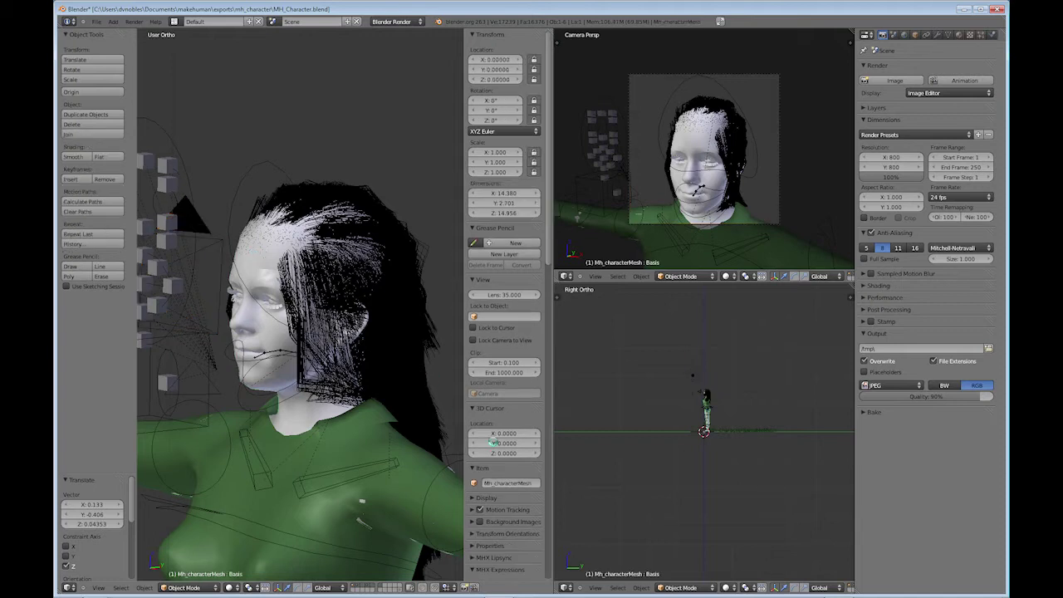
Expand the MHX Lipsync viseme options and orbit the view toward the face rig.
scroll(547, 447, "down", 10)
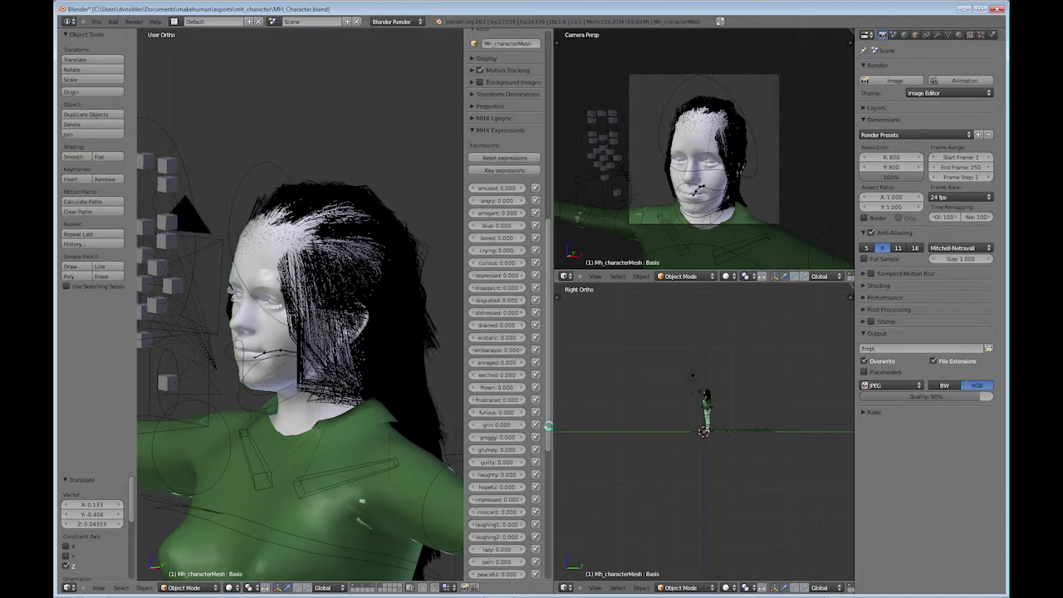
scroll(548, 426, "up", 5)
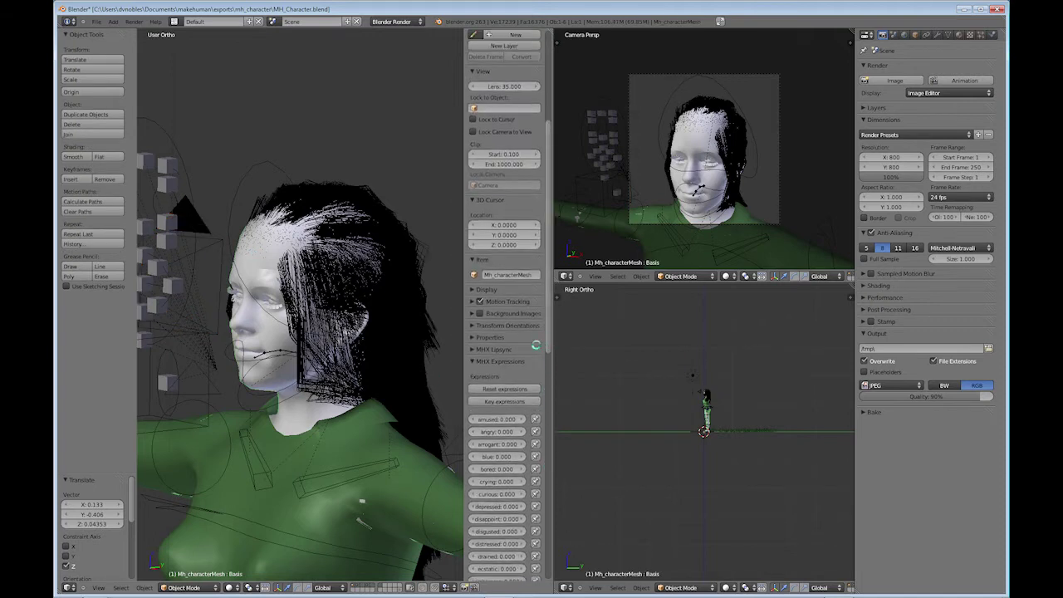
left_click(476, 350)
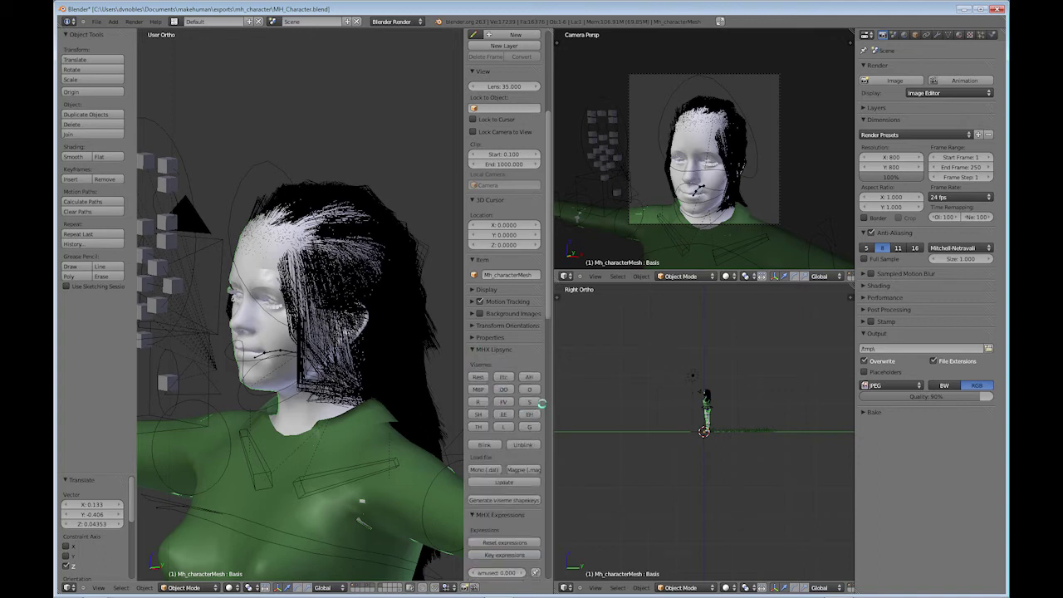
left_click_drag(550, 304, 543, 386)
scroll(548, 337, "down", 1)
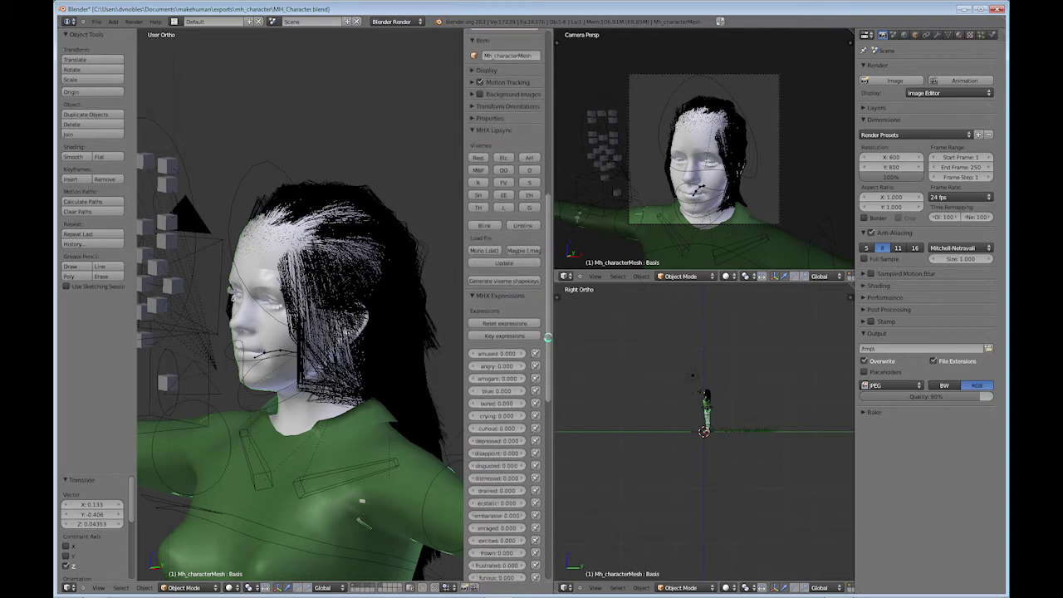
left_click_drag(548, 339, 538, 473)
scroll(538, 473, "up", 8)
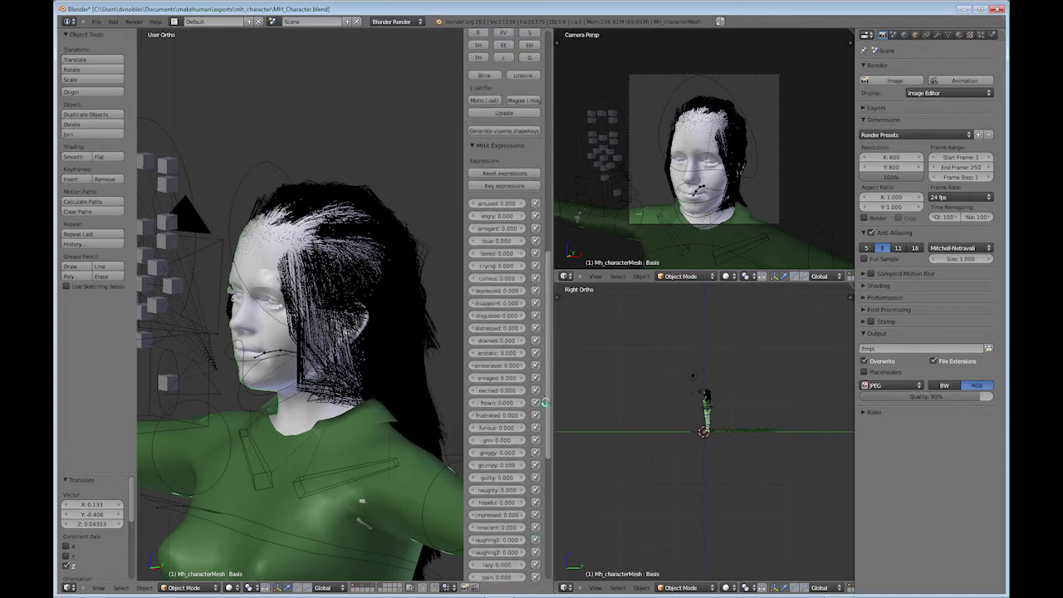
left_click_drag(309, 384, 323, 342)
left_click_drag(231, 247, 362, 319)
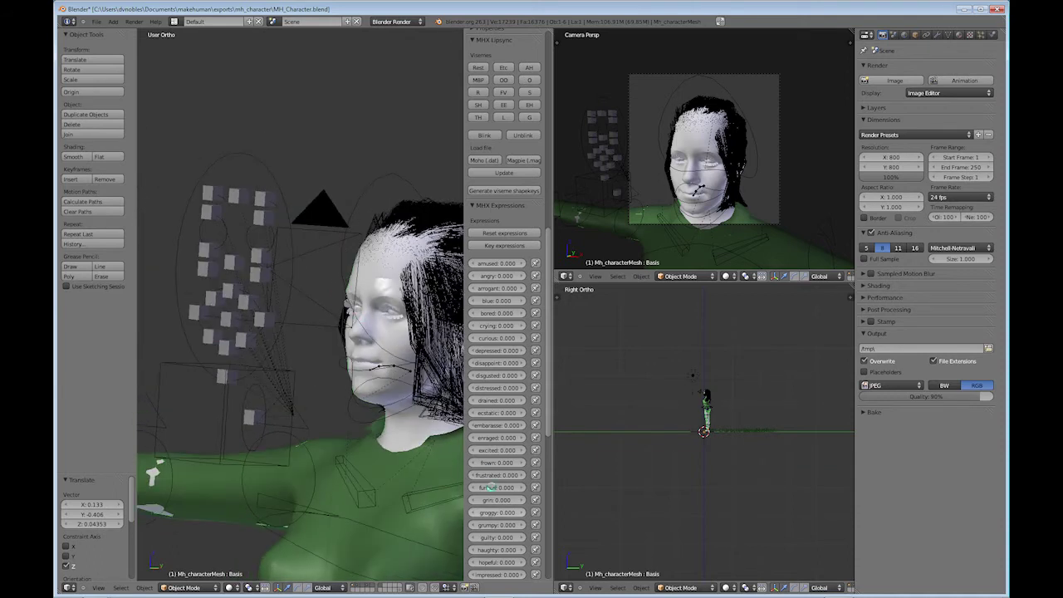
left_click_drag(546, 396, 548, 408)
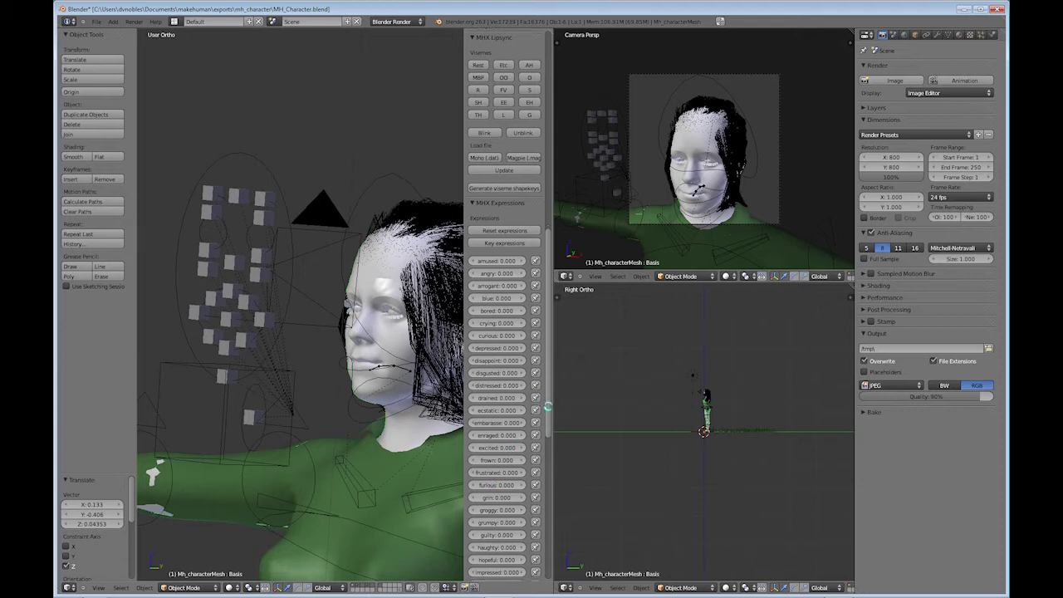
scroll(547, 408, "down", 8)
scroll(548, 408, "up", 7)
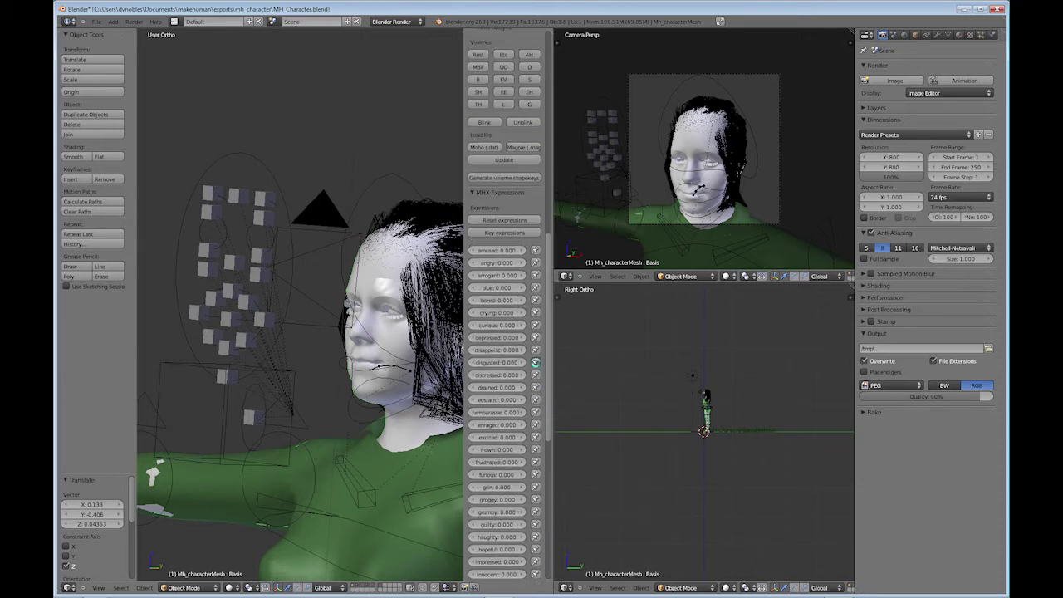
Preview the disgusted expression at full strength, then reset it to 0.
left_click(536, 363)
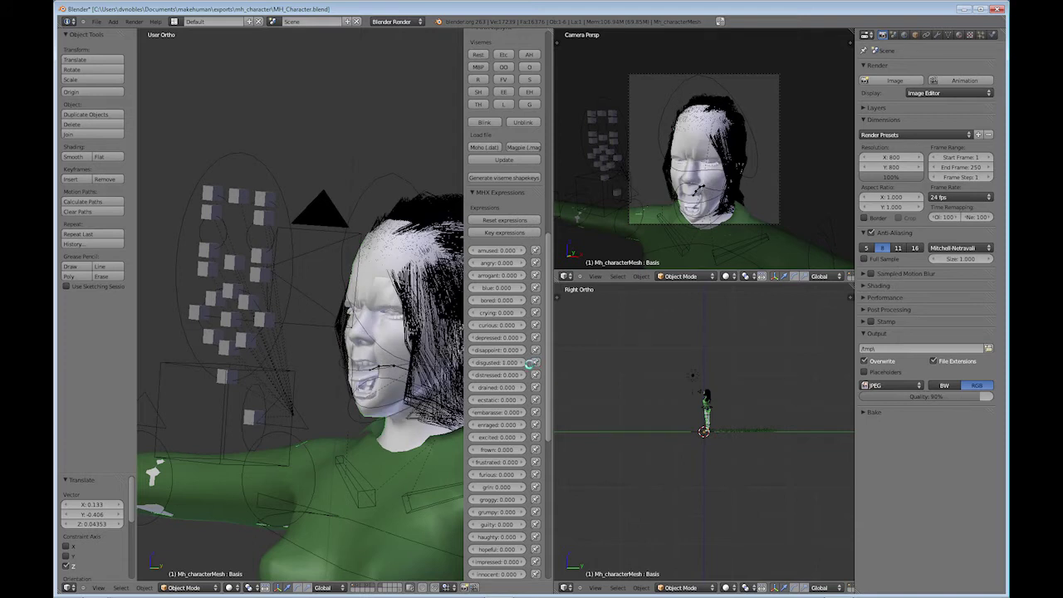
left_click_drag(511, 364, 505, 365)
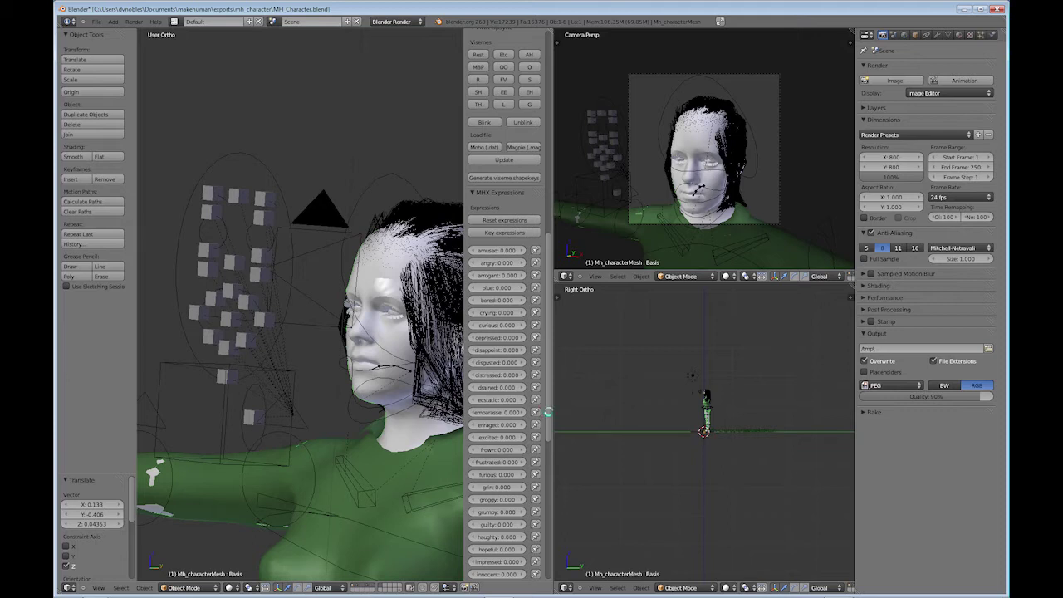
scroll(547, 412, "down", 4)
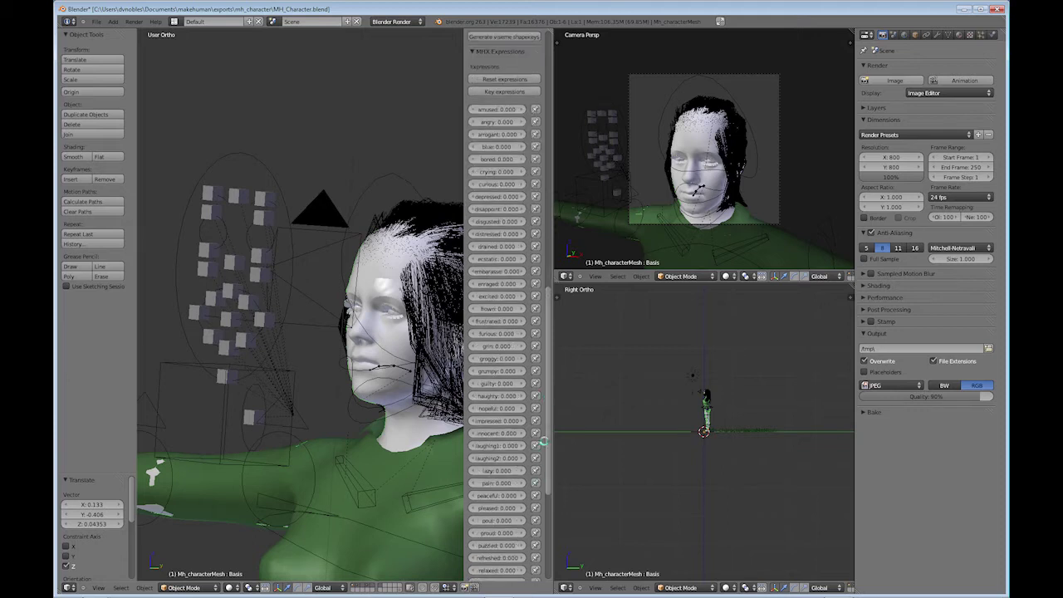
scroll(545, 442, "up", 10)
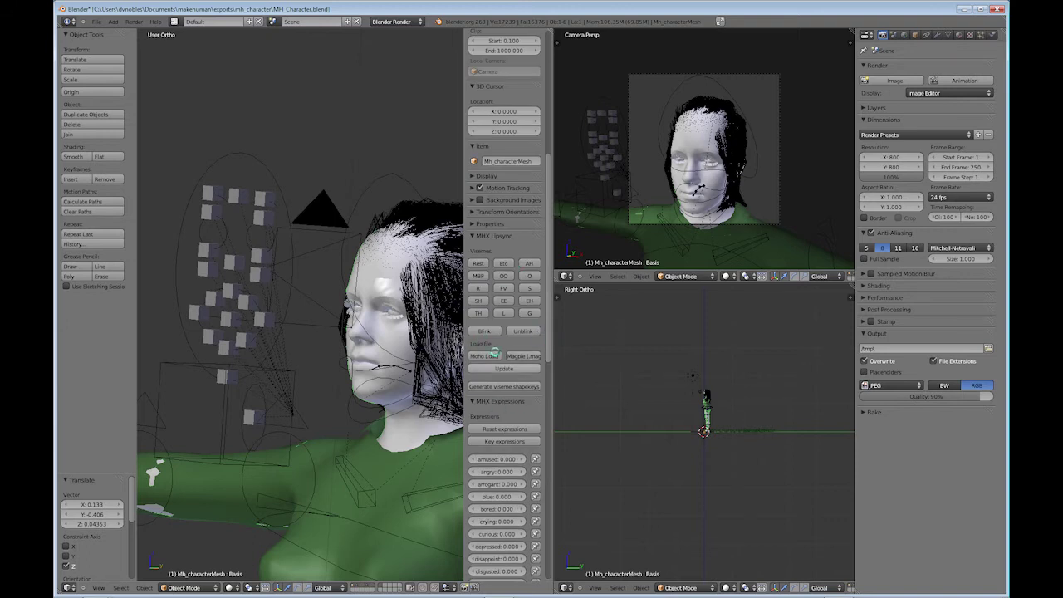
scroll(547, 344, "up", 1)
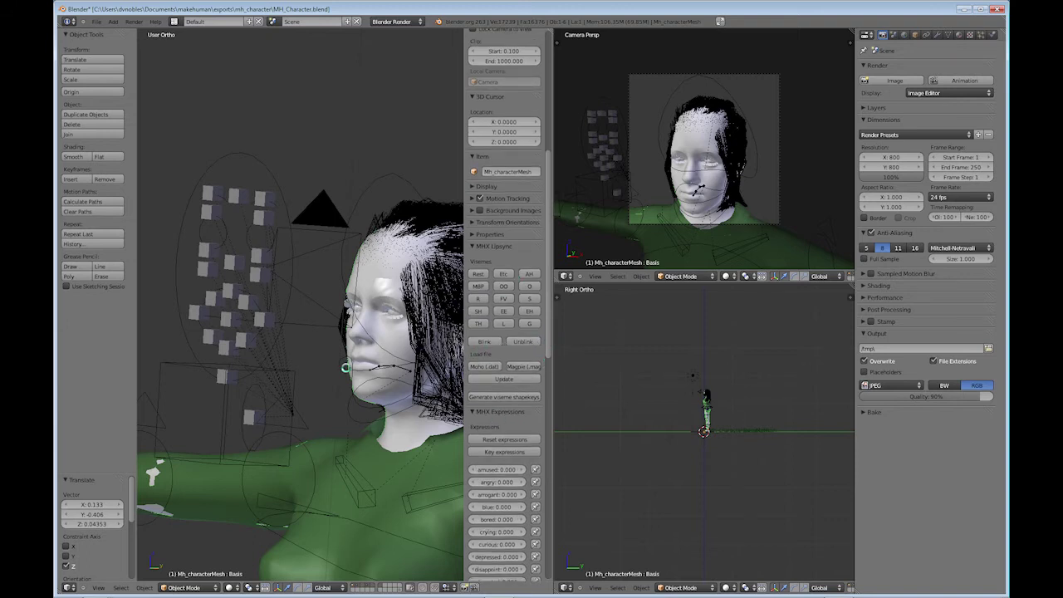
Hide the sidebar, centre the character's face, and bring up the finished render.
key("n")
mouse_move(364, 368)
left_mouse_down()
mouse_move(299, 342)
mouse_move(363, 366)
left_mouse_up()
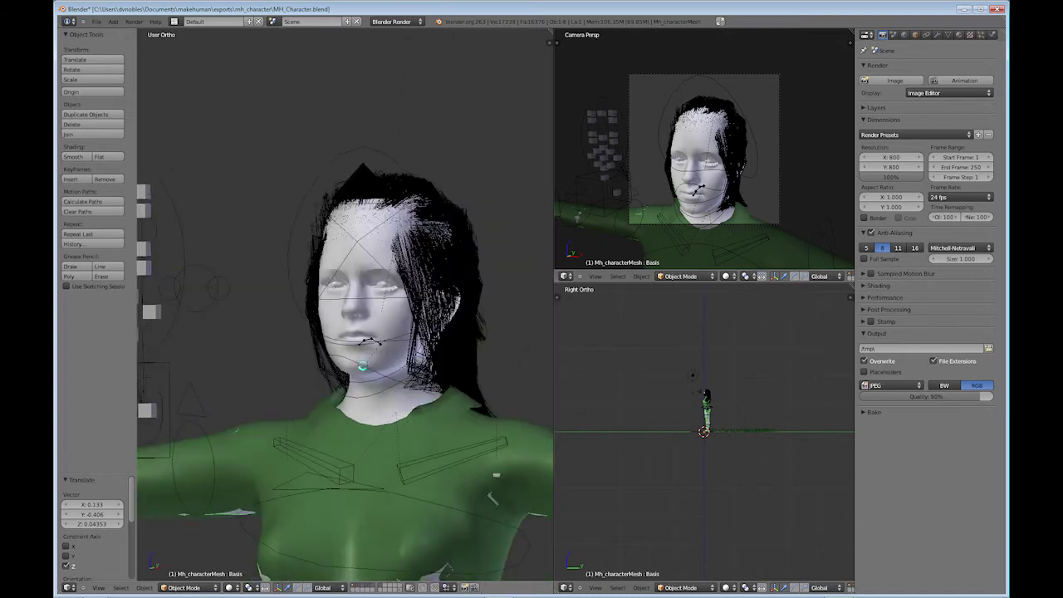
key("F12")
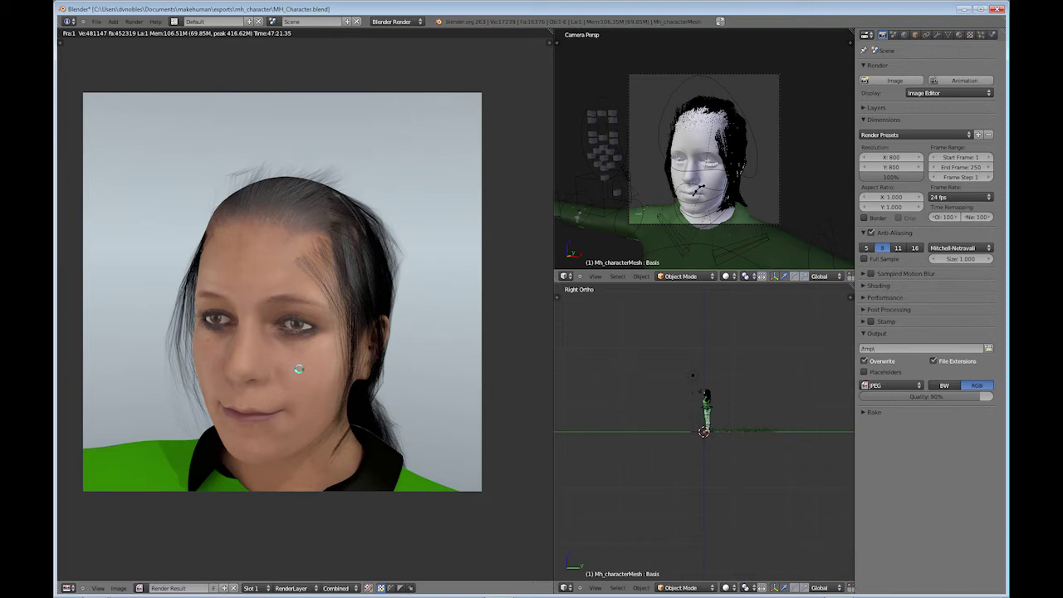
scroll(300, 378, "up", 2)
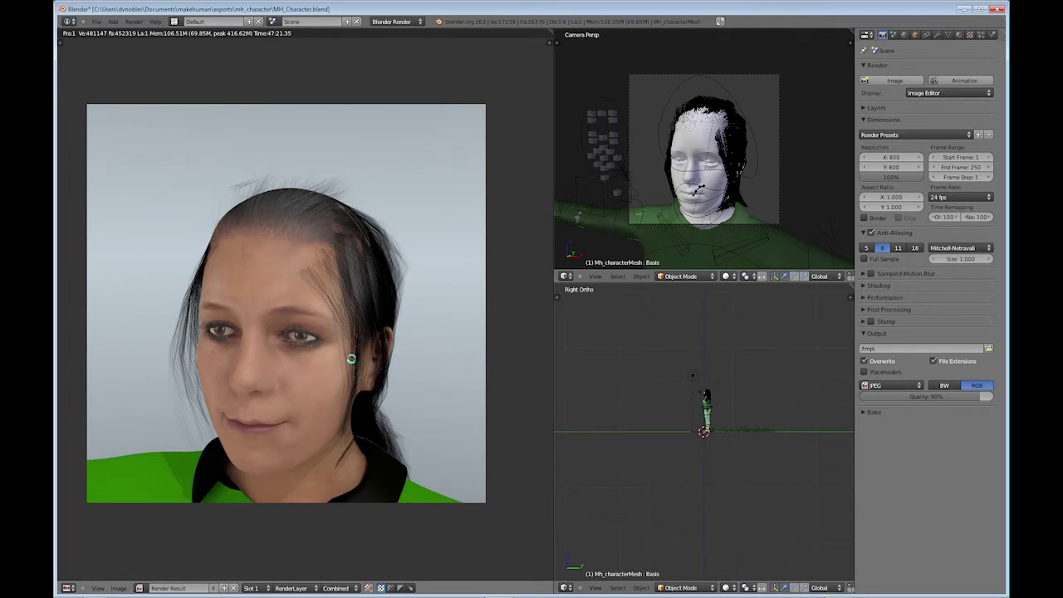
Launch Adobe Photoshop CS5 from the Windows Start menu.
mouse_move(405, 595)
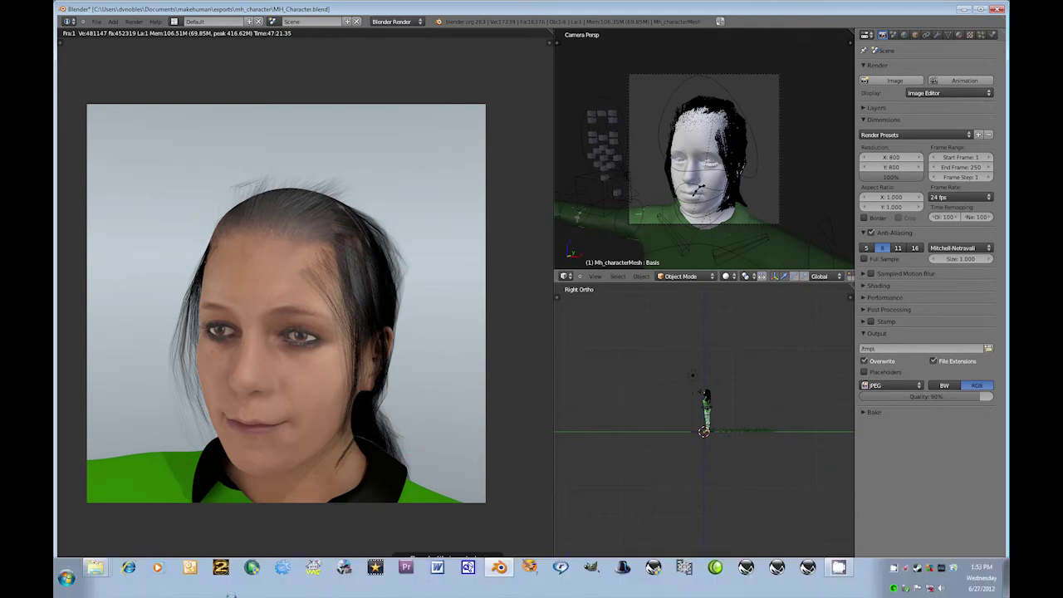
left_click(66, 578)
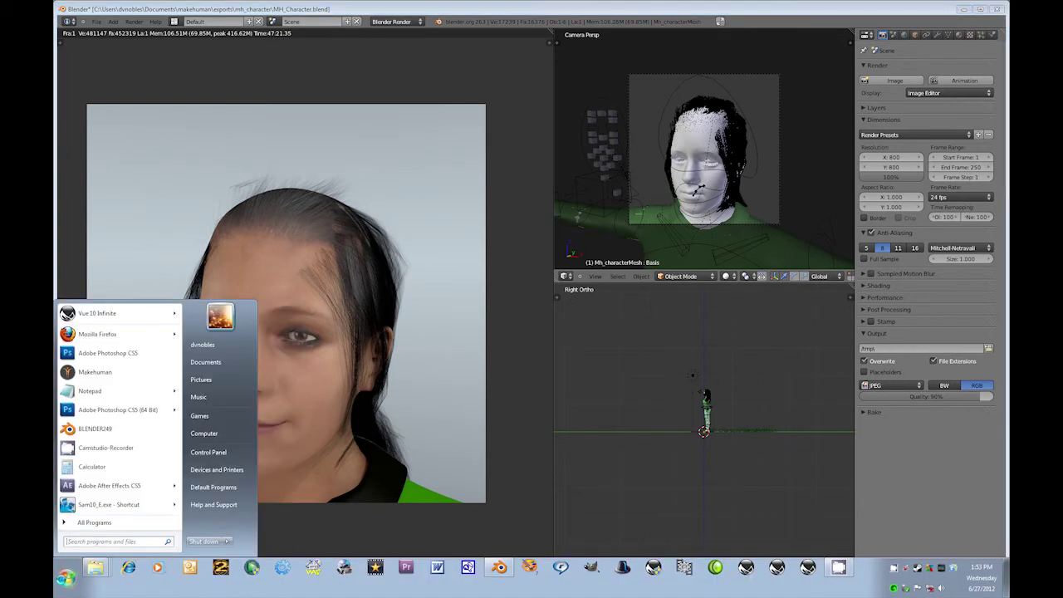
left_click(96, 354)
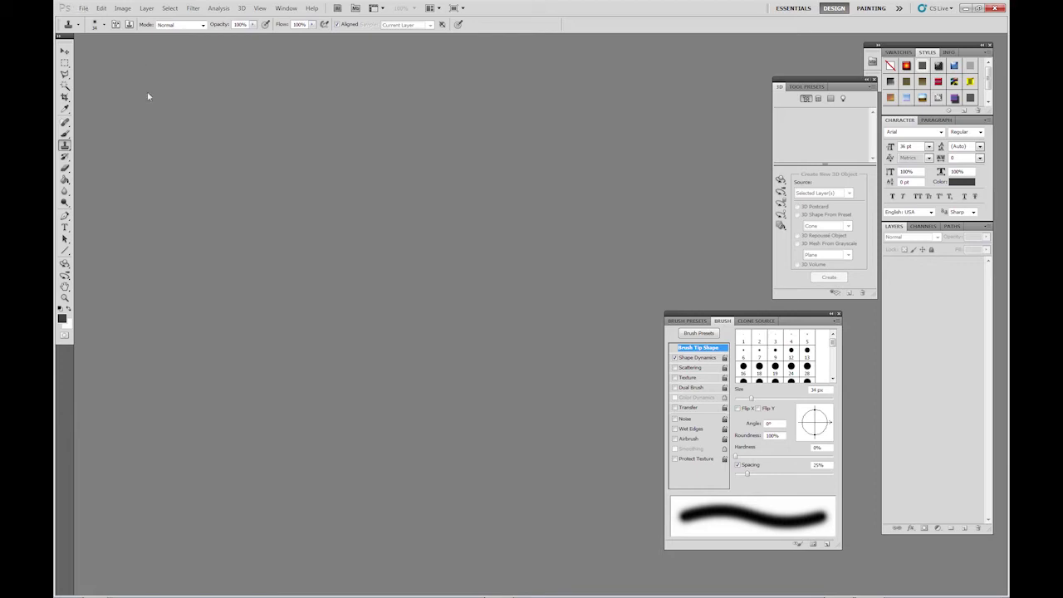
Open the caucasian-female-young.tif texture from the textures folder with File > Open.
left_click(84, 10)
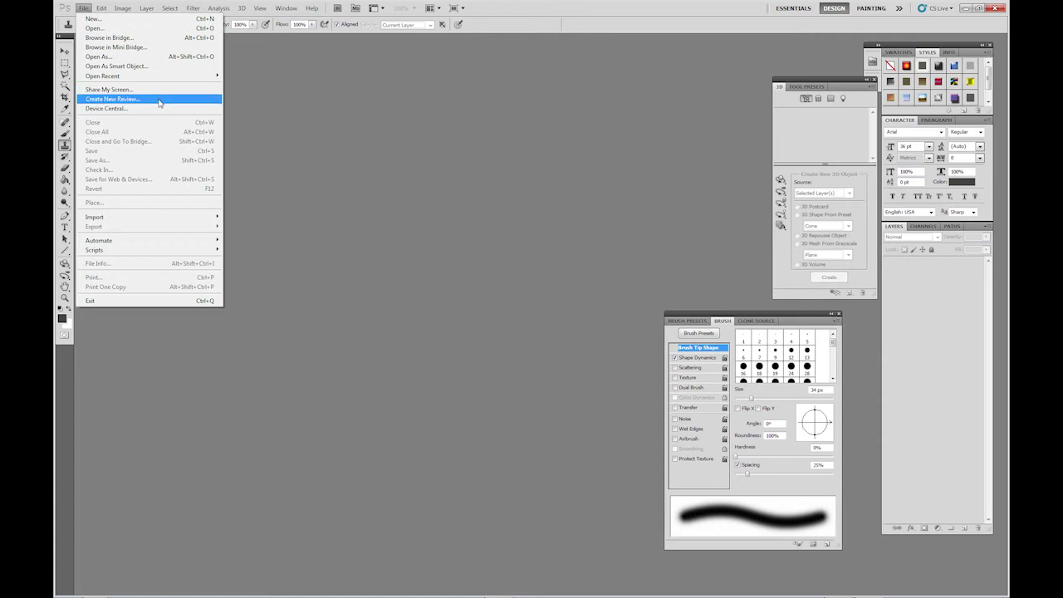
left_click(118, 30)
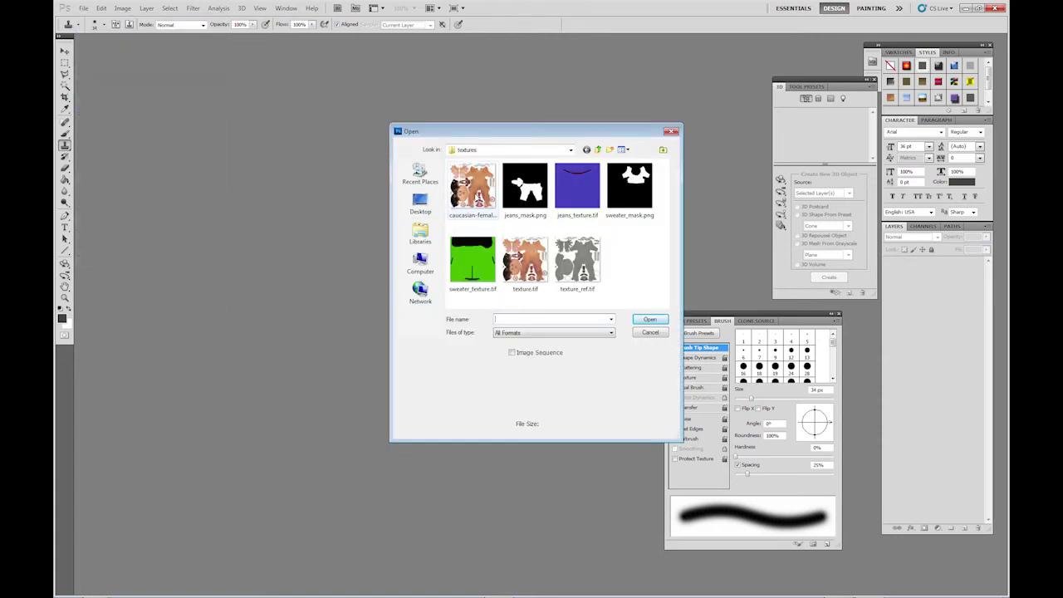
left_click(476, 197)
double_click(477, 197)
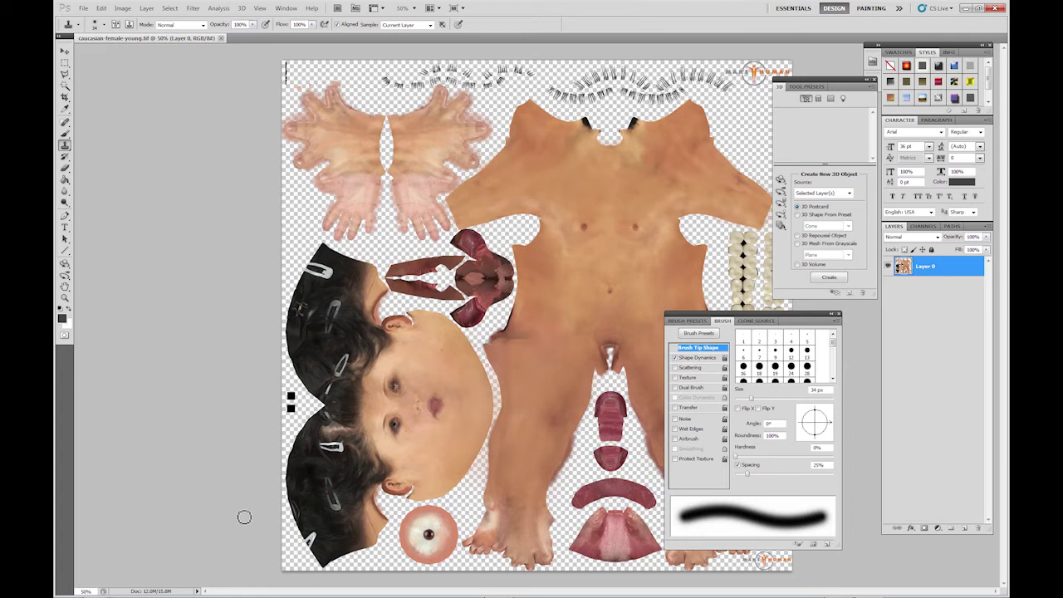
Zoom the texture to 300% and scroll across it.
left_click(85, 592)
type("300")
key("Return")
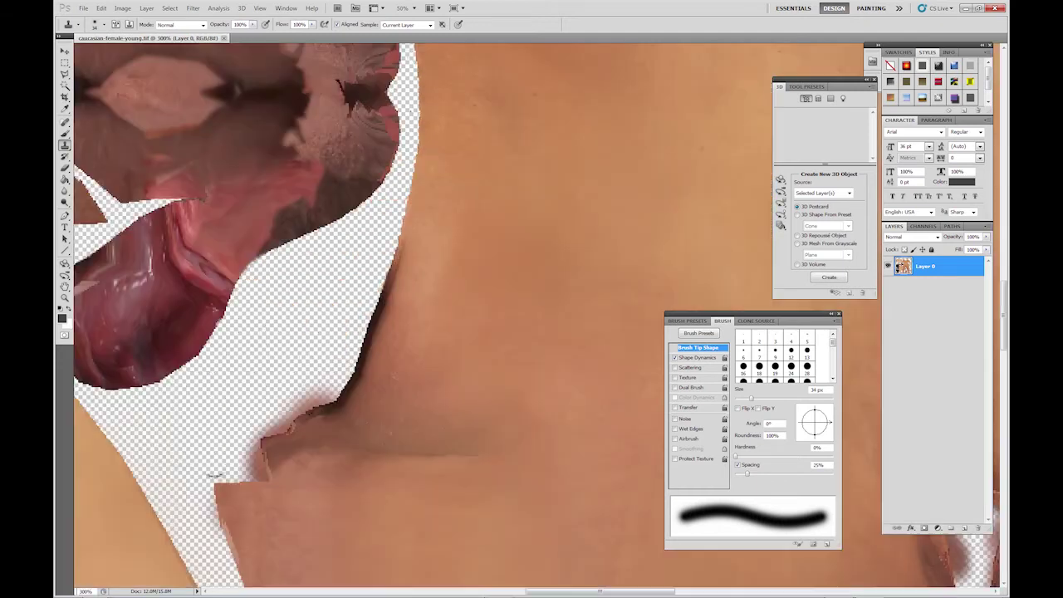
scroll(537, 315, "down", 2)
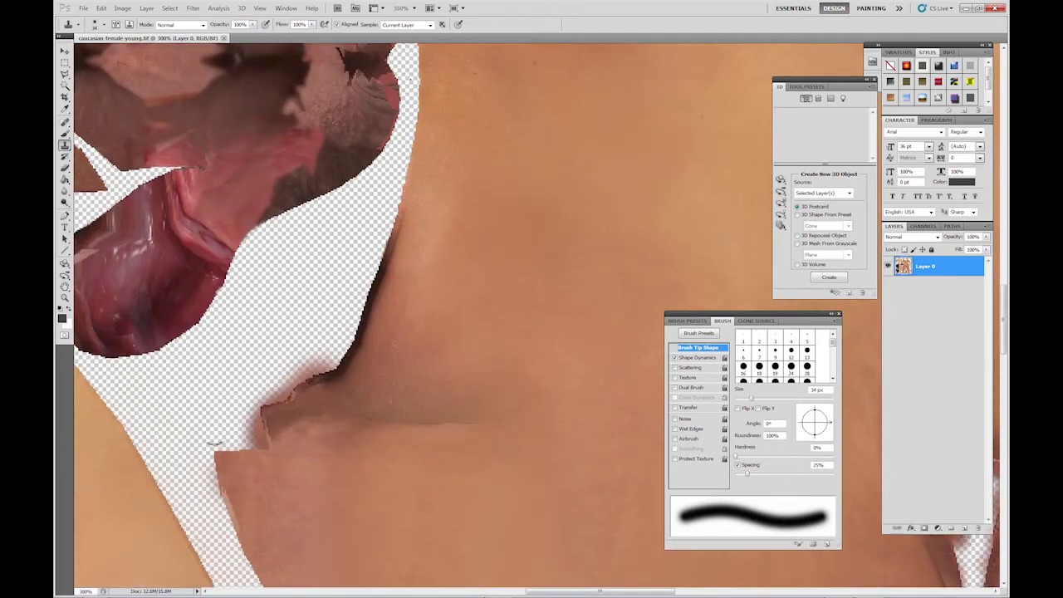
left_click_drag(599, 592, 413, 594)
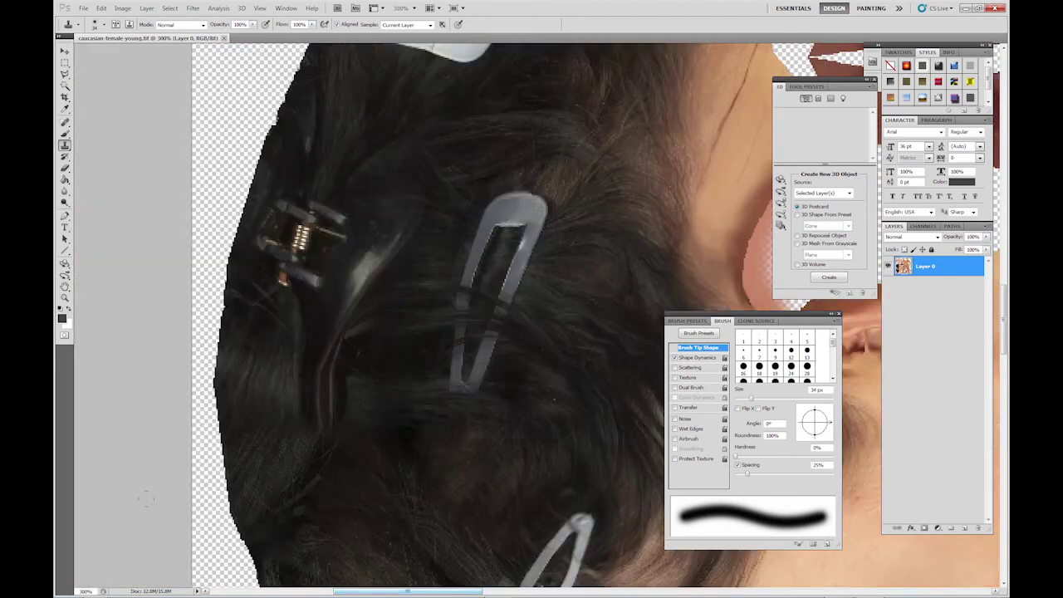
Drop the zoom to 200% then 100%, panning to the face and hair area.
double_click(86, 592)
type("200")
key("Return")
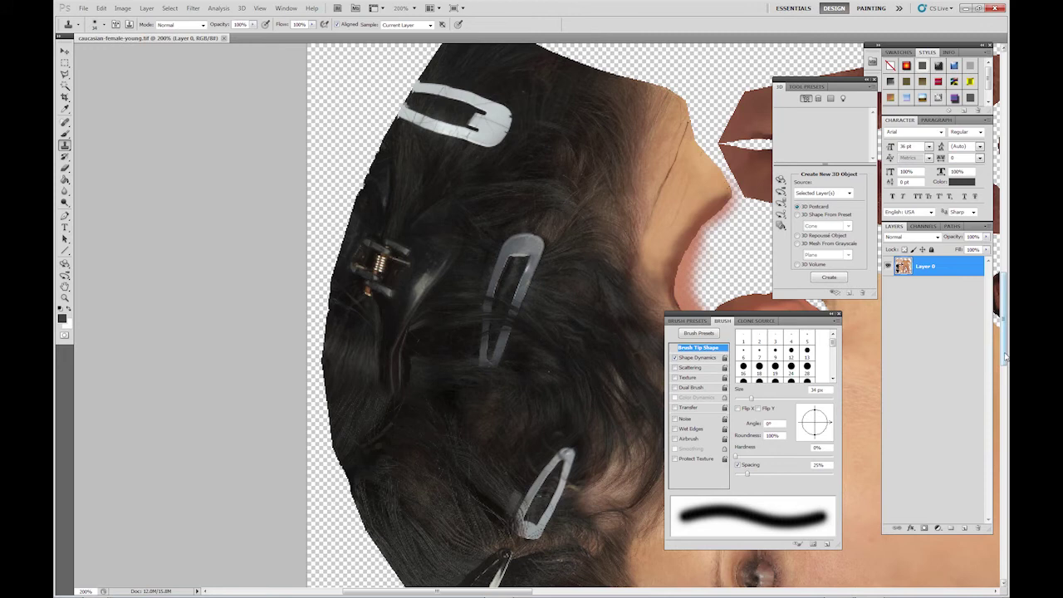
left_click_drag(1007, 361, 1005, 415)
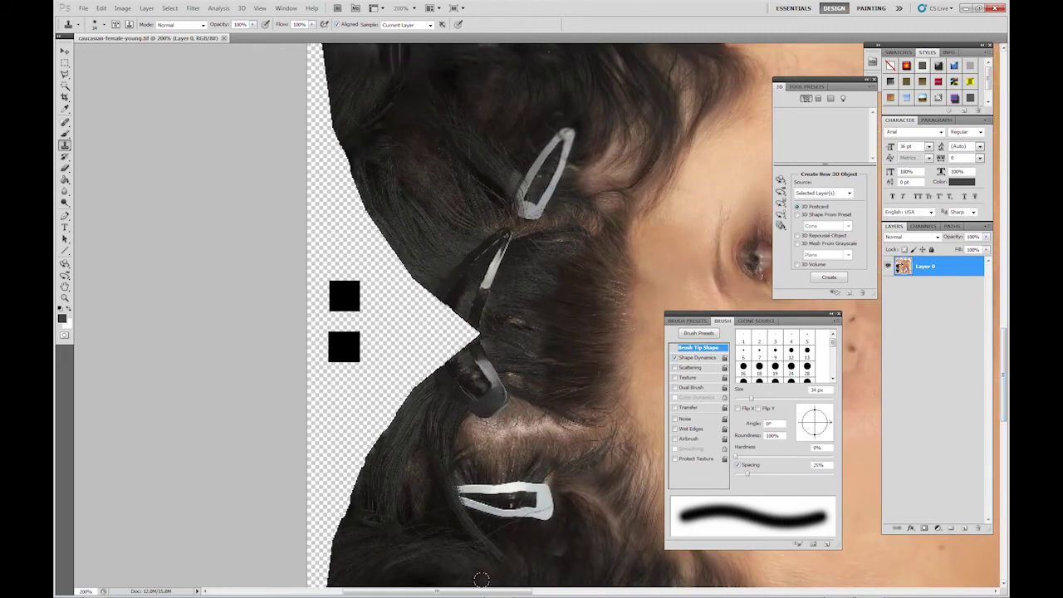
left_click_drag(482, 591, 581, 592)
left_click(81, 591)
type("100")
key("Return")
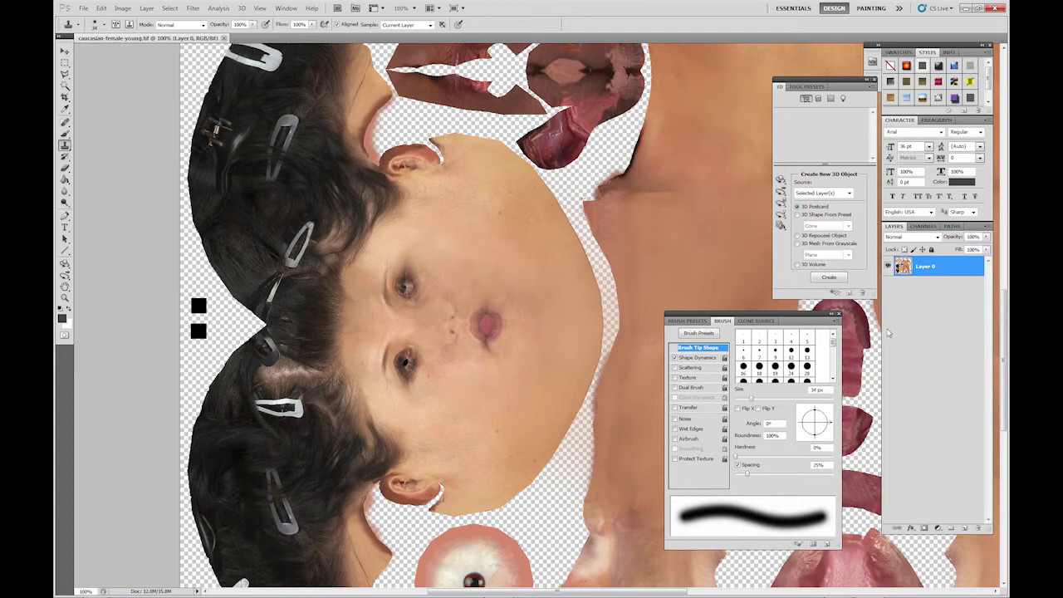
Select the Rectangular Marquee tool.
left_click(64, 64)
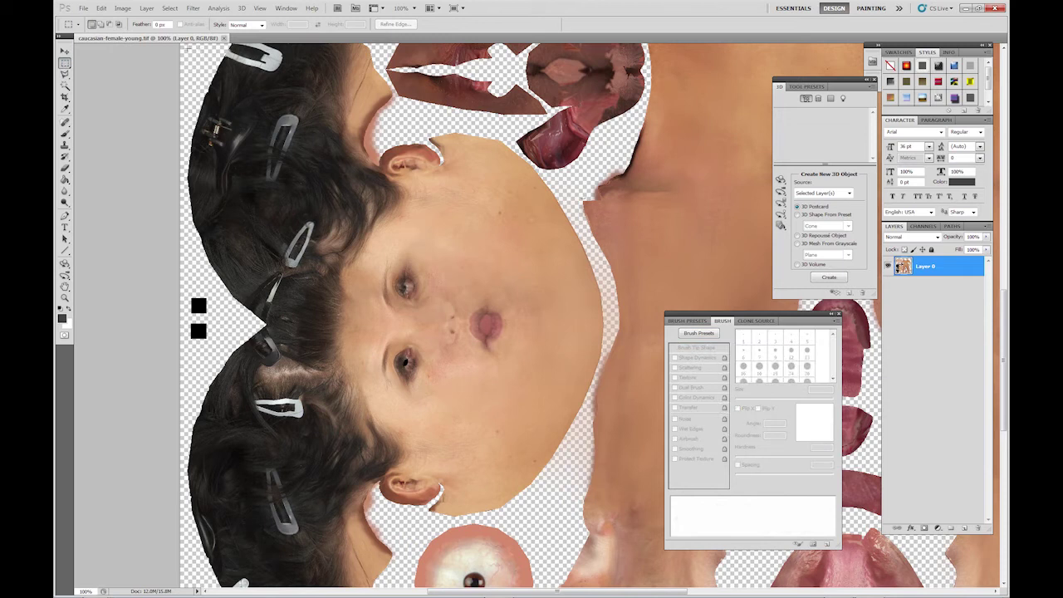
Copy a rectangle of the hair and upper face onto a new layer named 'Hair', then deselect.
left_click_drag(184, 50, 593, 551)
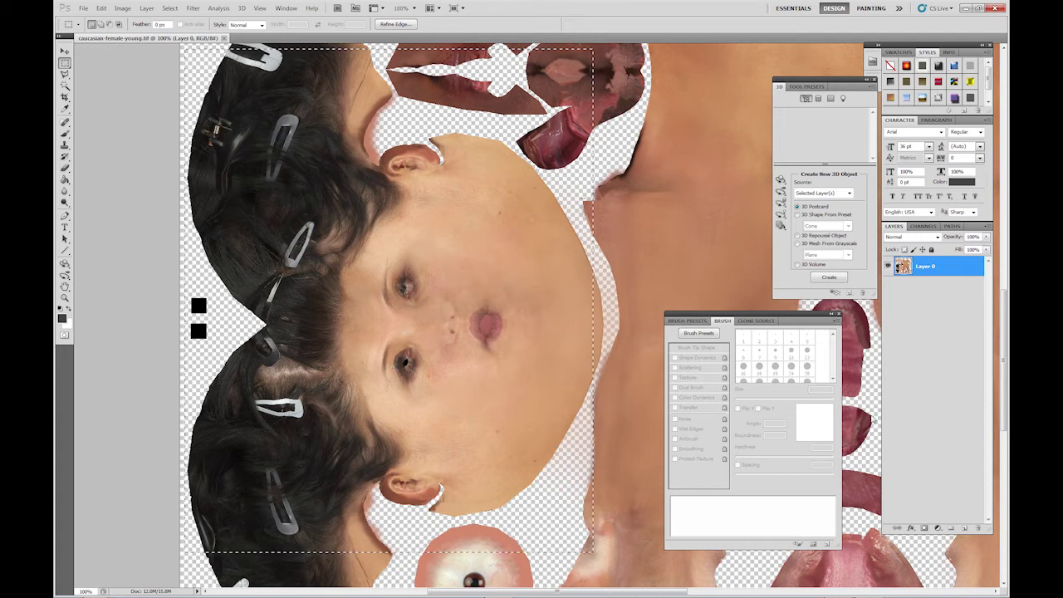
left_click(965, 528)
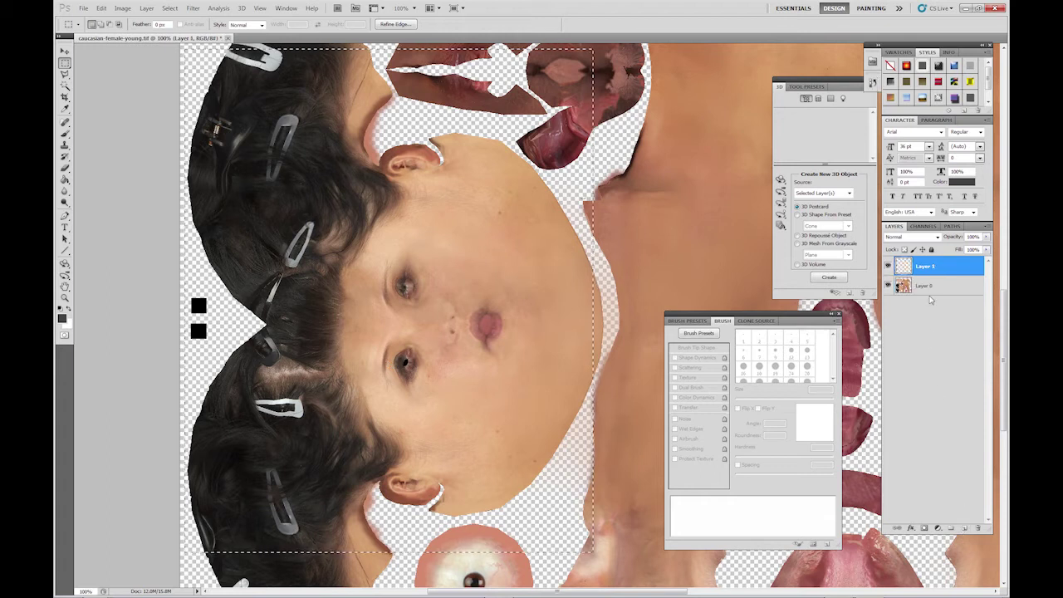
double_click(925, 266)
type("hair")
key("Return")
left_click(408, 269)
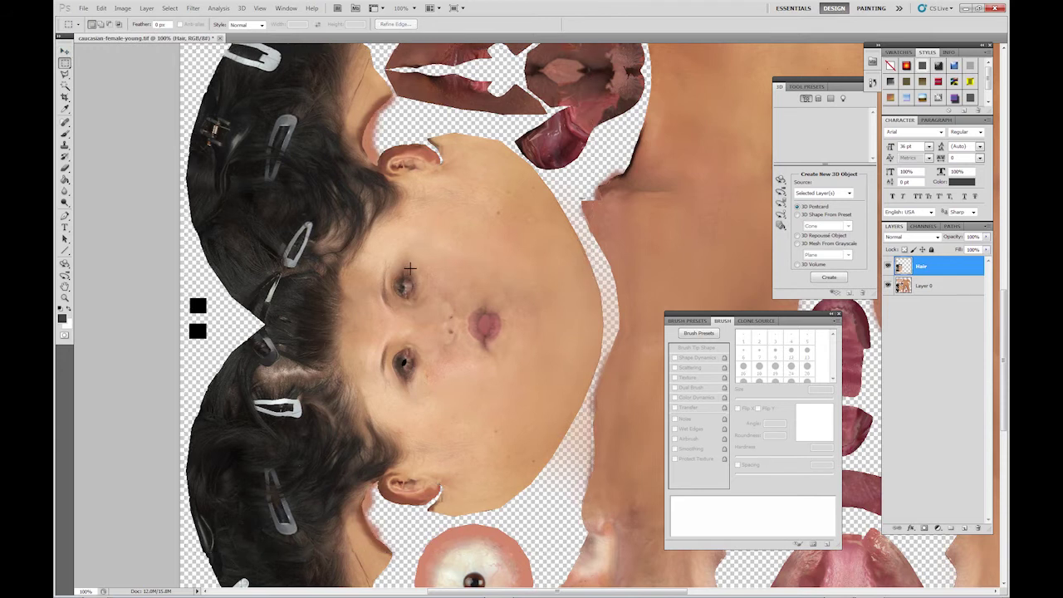
Nudge the Hair layer slightly right and down with the Move tool, toggling its visibility to compare.
left_click(65, 52)
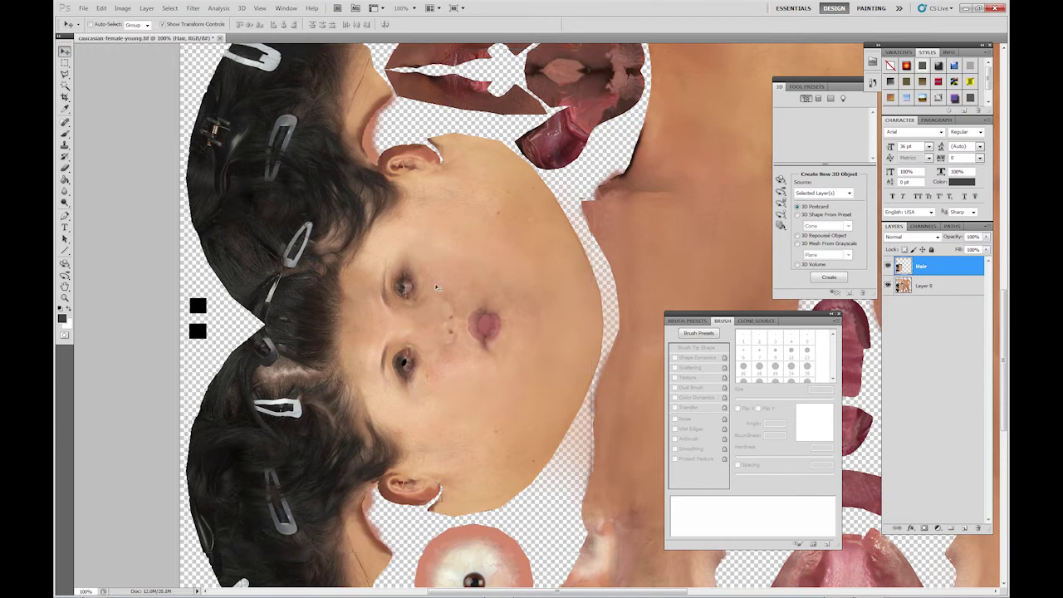
left_click_drag(437, 285, 437, 285)
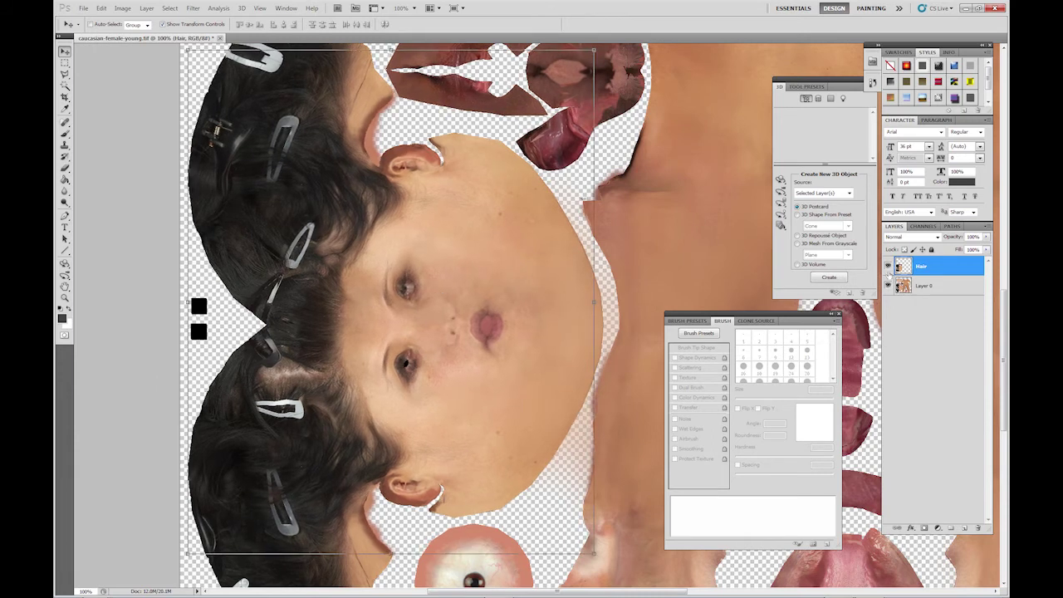
left_click(888, 266)
left_click(889, 266)
Set up the Clone Stamp with a 123 px brush, sampling forehead skin as the source.
key("s")
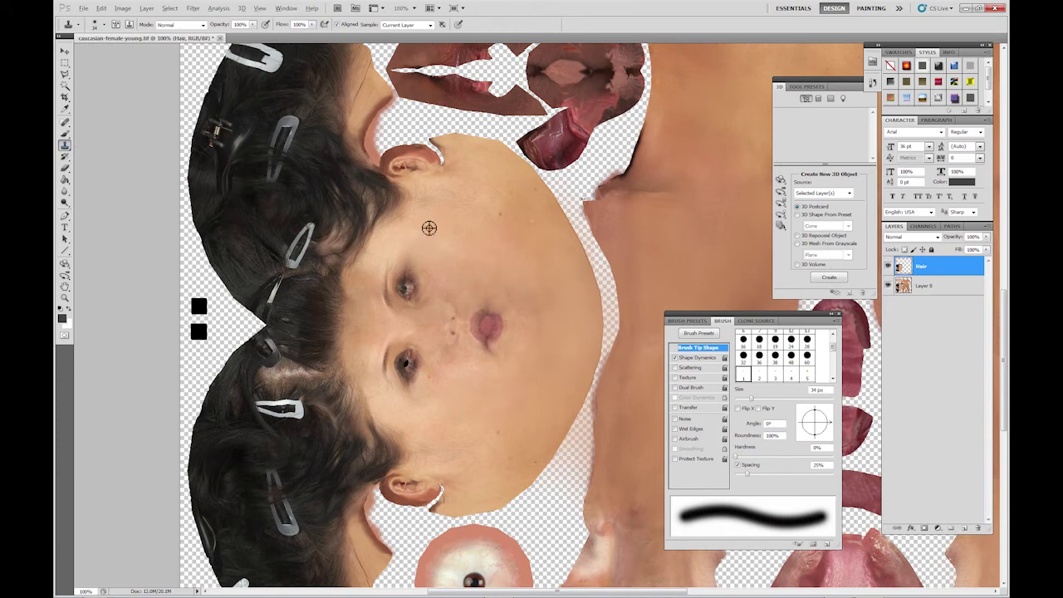
left_click(429, 228, "alt")
right_click(517, 209)
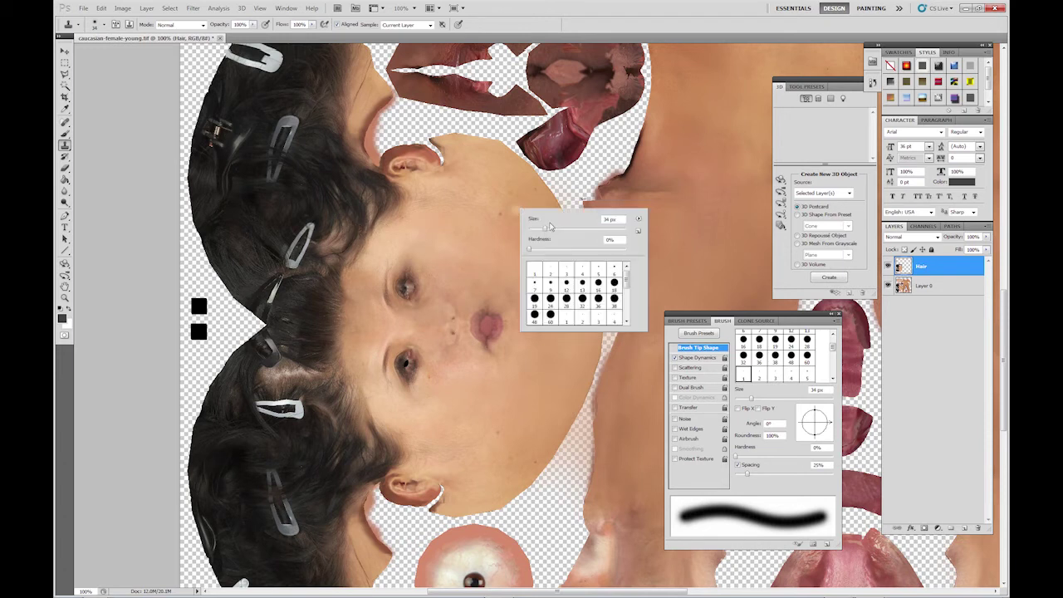
left_click_drag(551, 229, 584, 231)
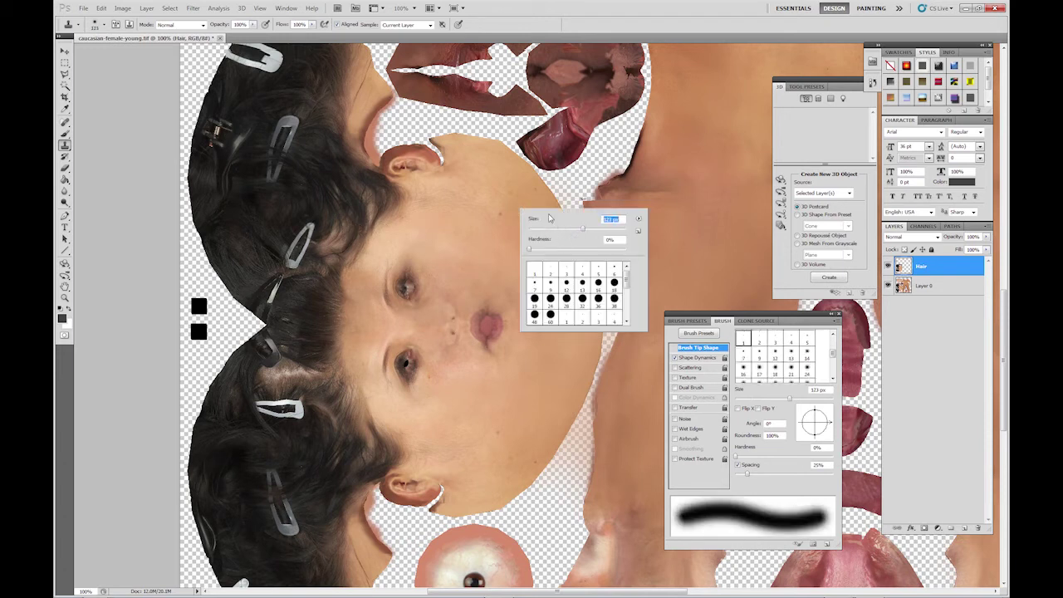
key("Return")
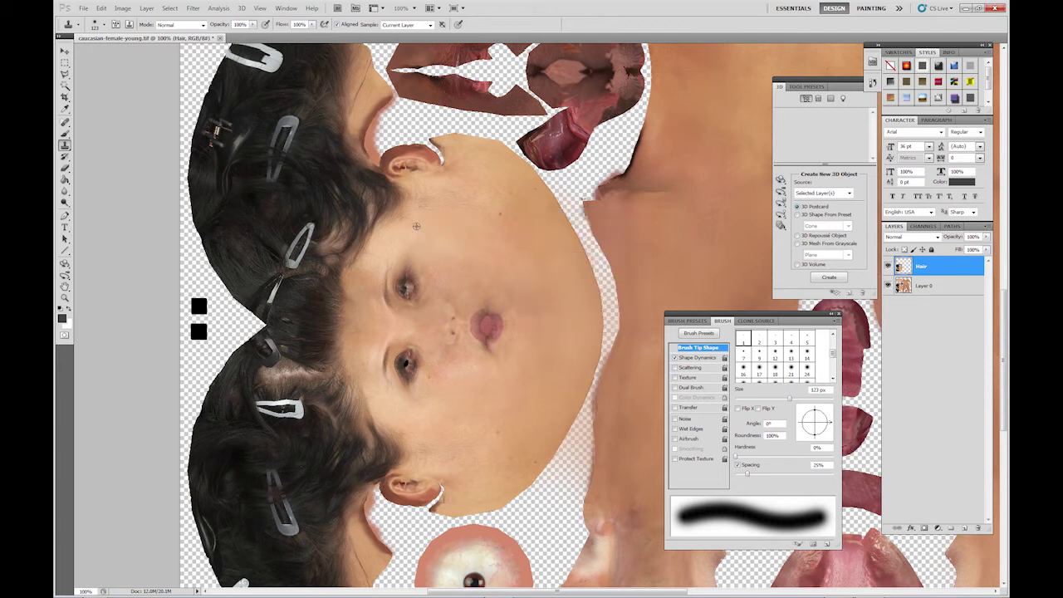
Clone skin tone over the dark hair along the forehead hairline.
left_click(301, 205)
left_click(283, 206)
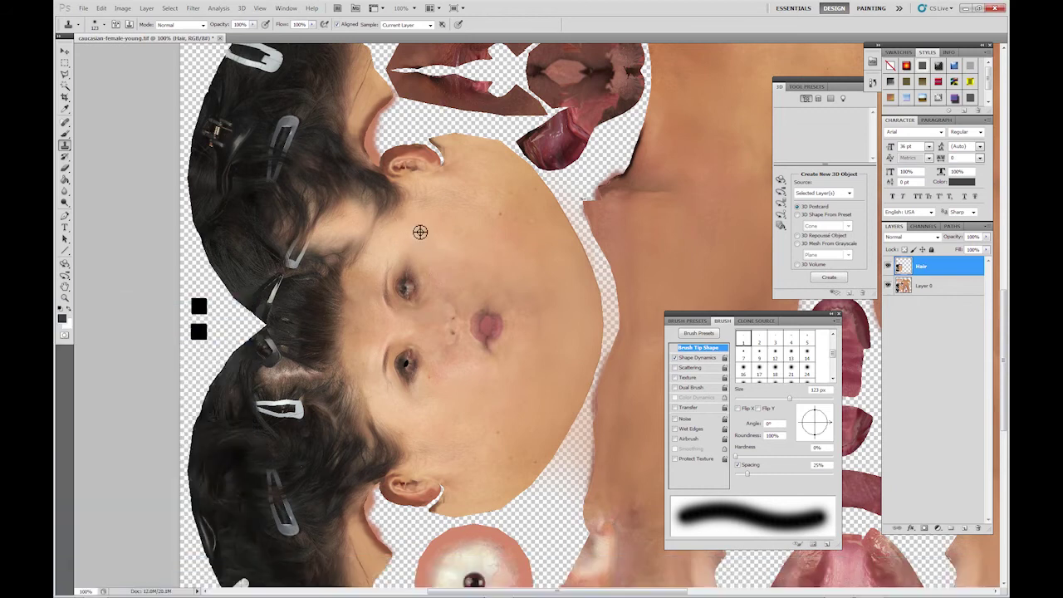
left_click(332, 271)
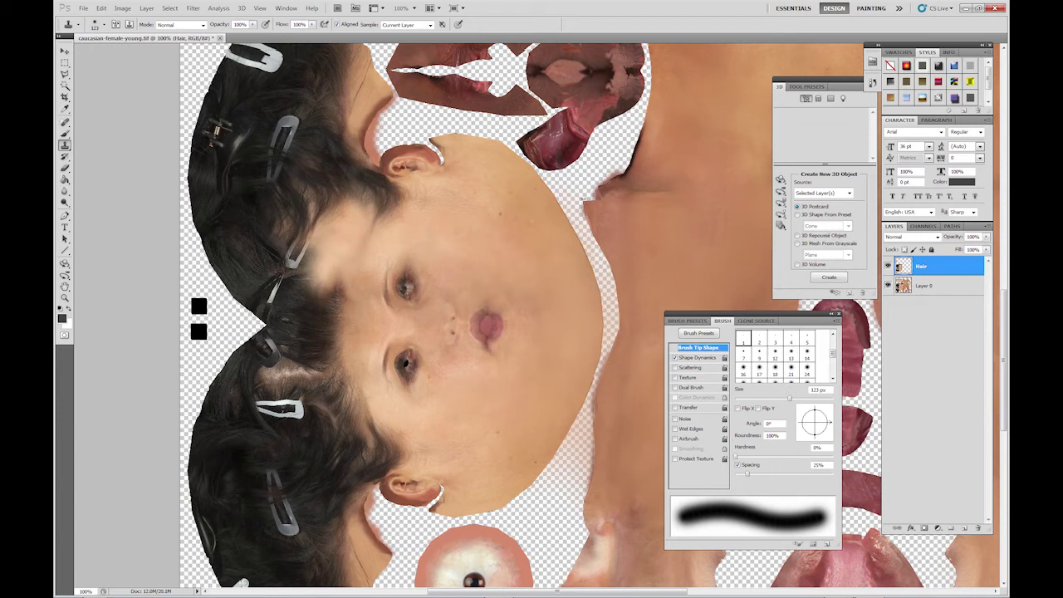
left_click(387, 207)
left_click(369, 200)
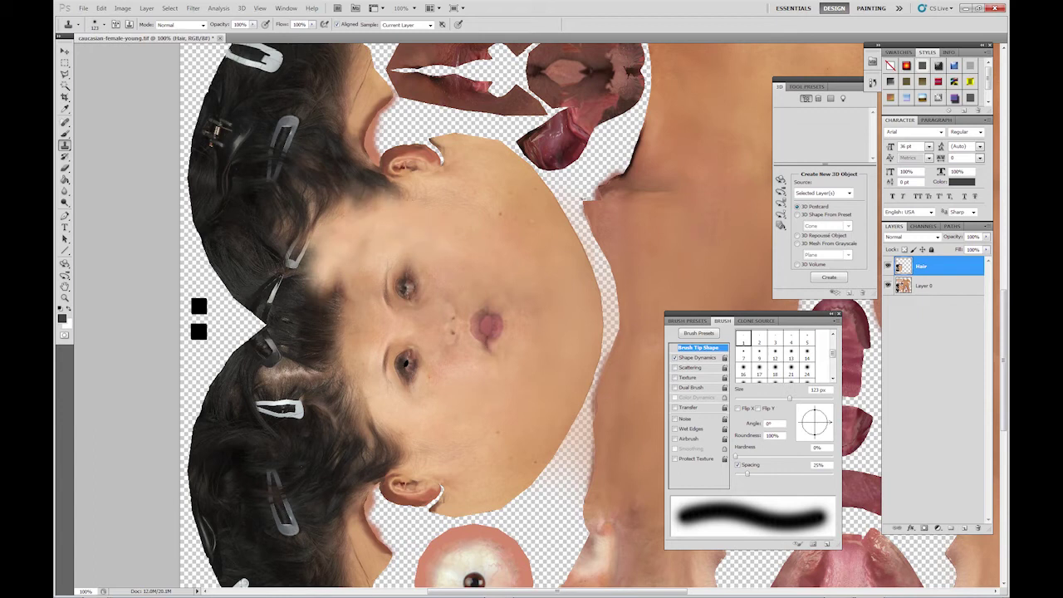
left_click(324, 214)
left_click(360, 191)
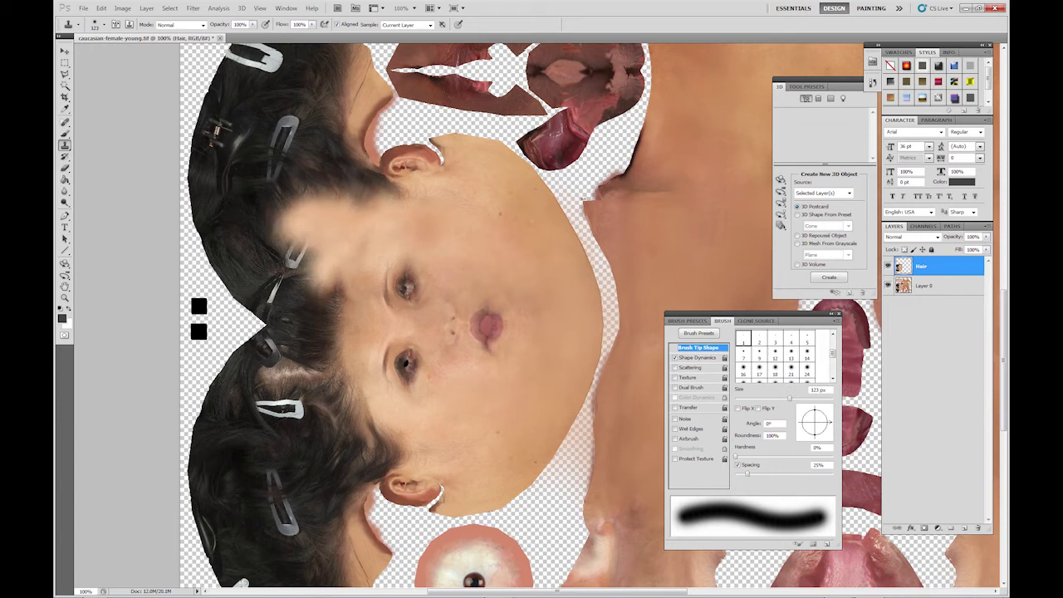
right_click(427, 231)
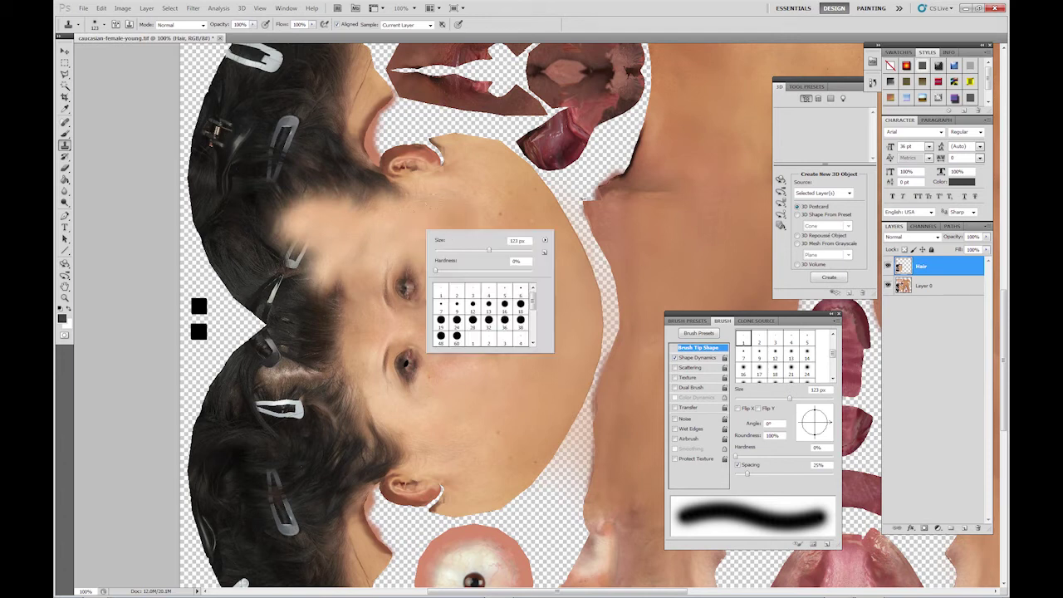
left_click(368, 230)
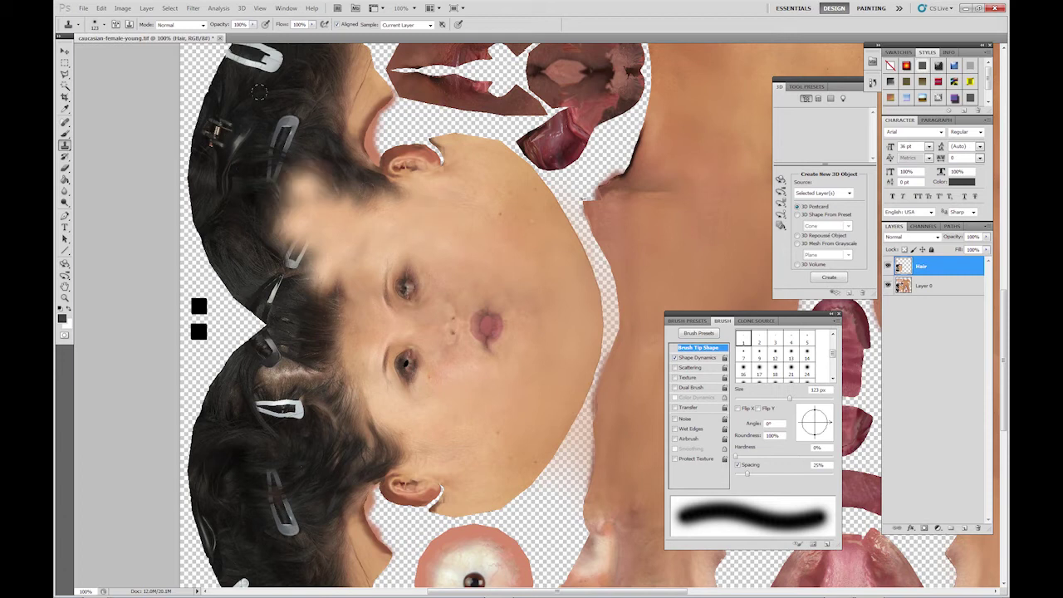
left_click_drag(237, 218, 217, 205)
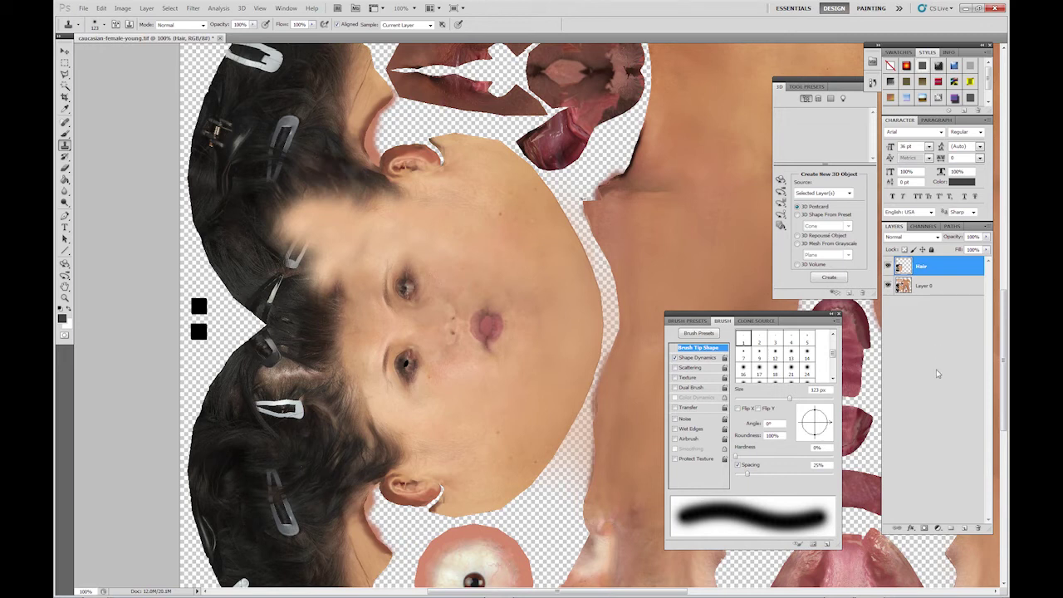
Undo the two stray clone stamps on the eye and the eye rim.
mouse_move(1007, 353)
left_mouse_down()
mouse_move(1008, 405)
mouse_move(1007, 386)
left_mouse_up()
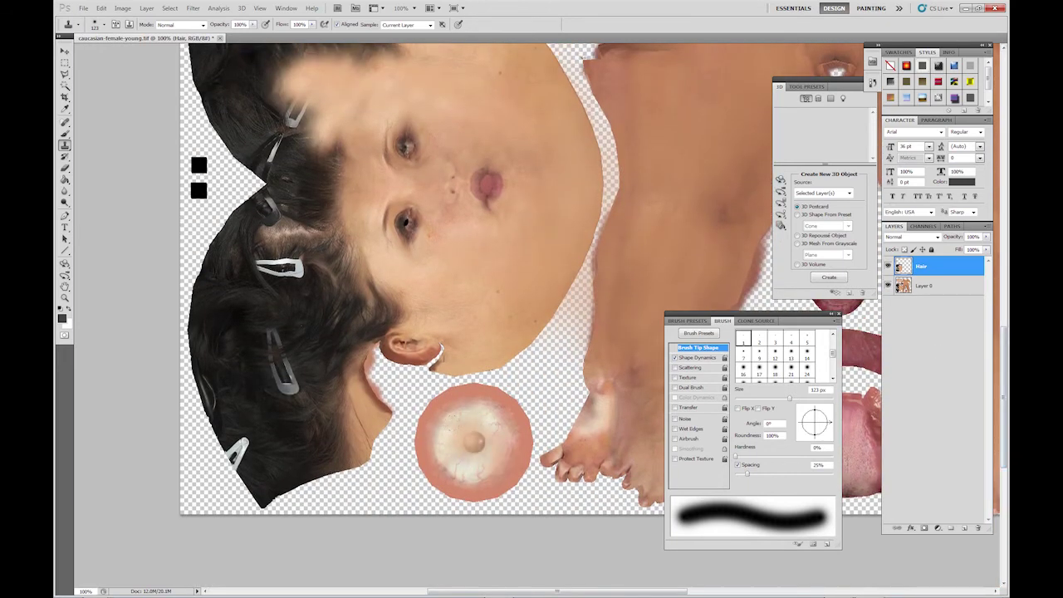
key("ctrl+z")
mouse_move(571, 411)
left_mouse_down()
mouse_move(552, 441)
mouse_move(498, 384)
mouse_move(509, 409)
left_mouse_up()
key("ctrl+z")
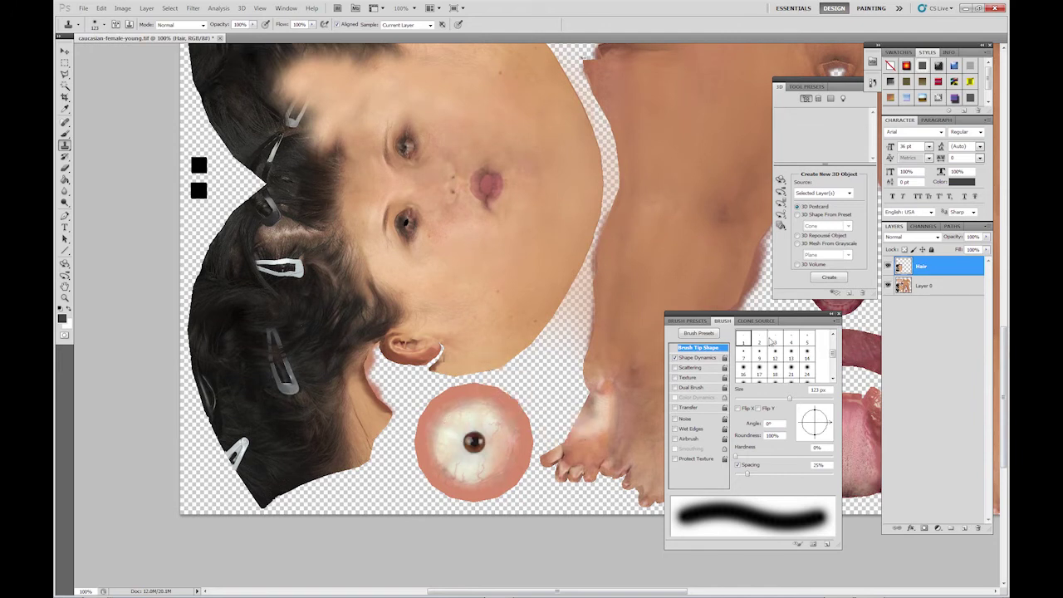
Select the brown iris with an elliptical marquee, dismiss the copy error, and make Layer 0 active.
left_click(64, 63)
left_click(65, 64)
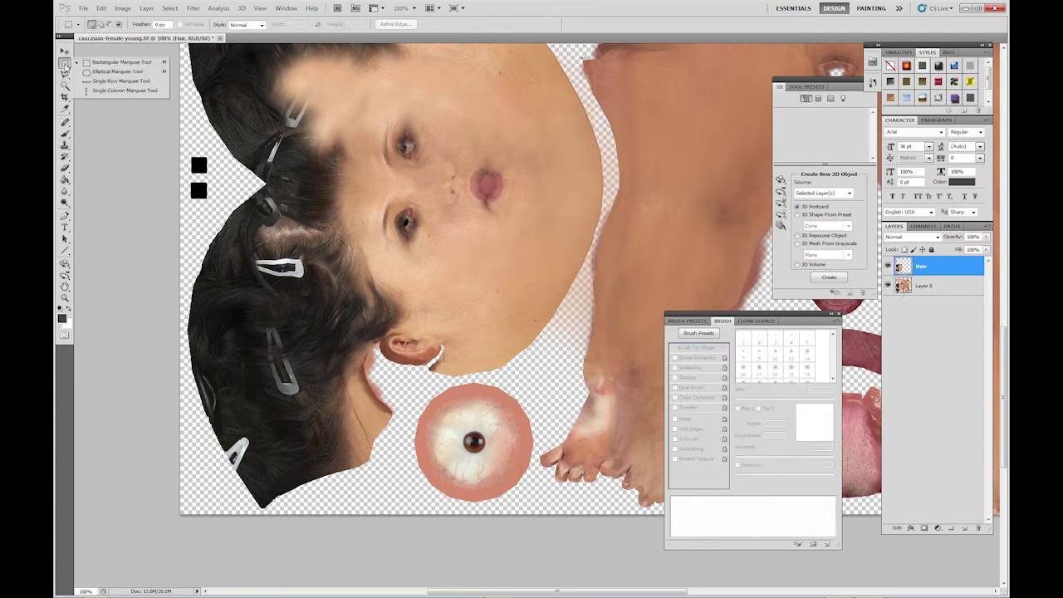
left_click(84, 71)
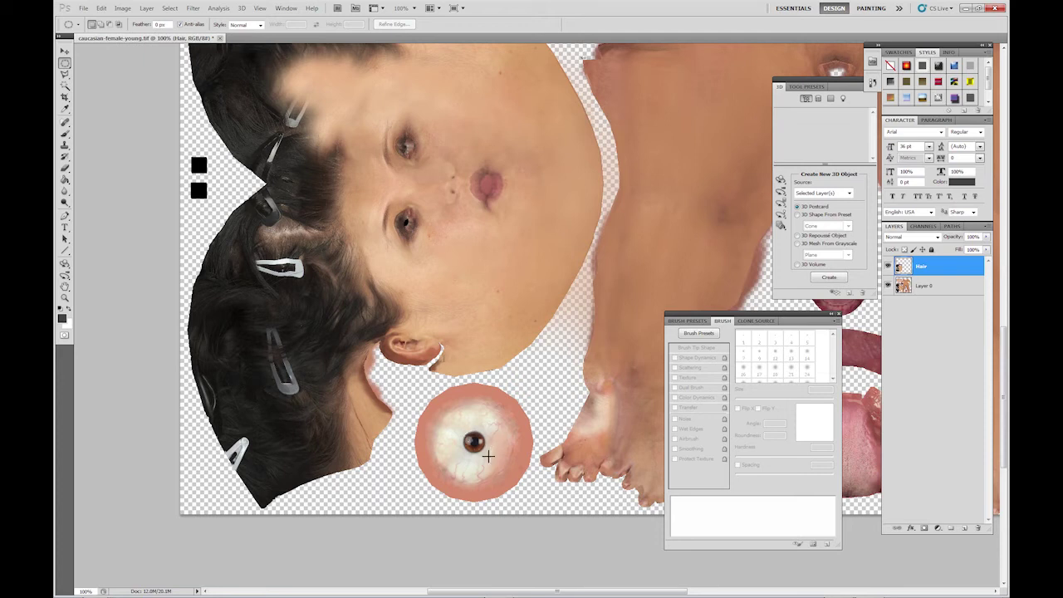
left_click_drag(462, 430, 489, 457)
key("ctrl+c")
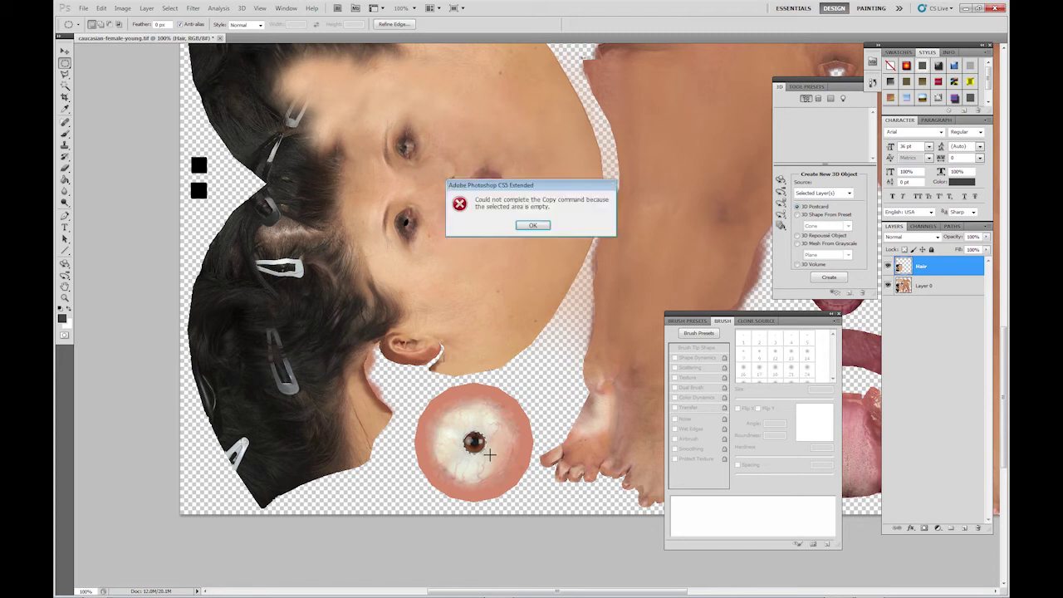
left_click(533, 225)
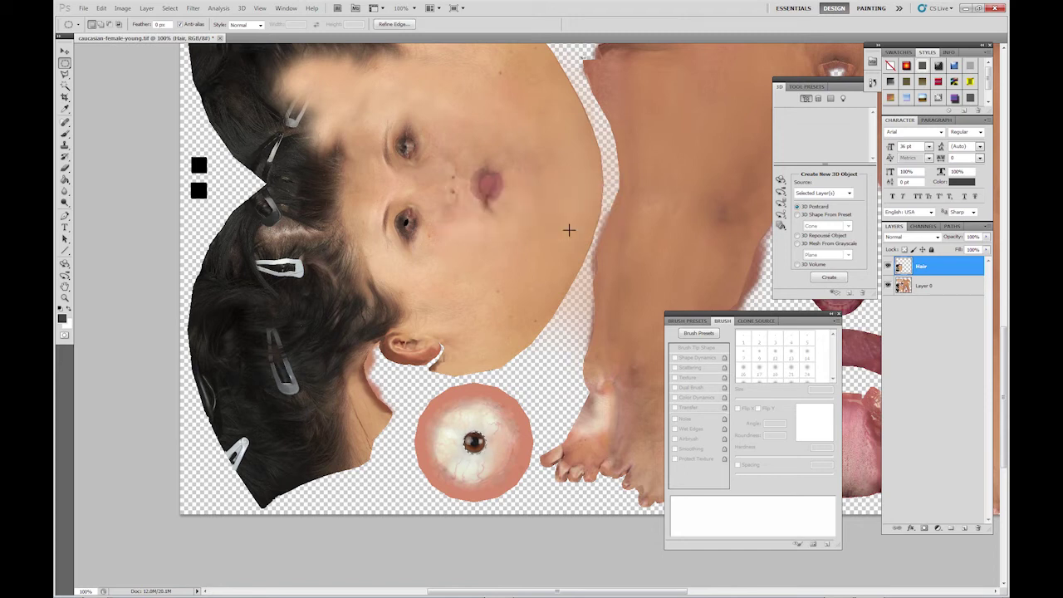
left_click(925, 287)
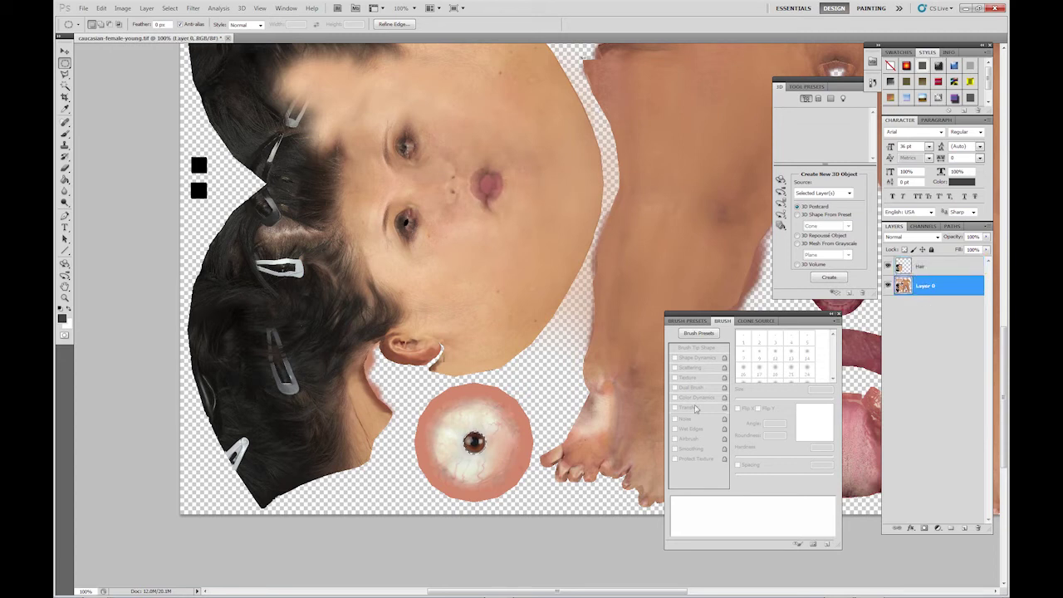
Rename Layer 0 to 'Eye' and copy the selected iris onto a new Layer 2.
left_click(964, 529)
left_click(923, 308)
double_click(923, 307)
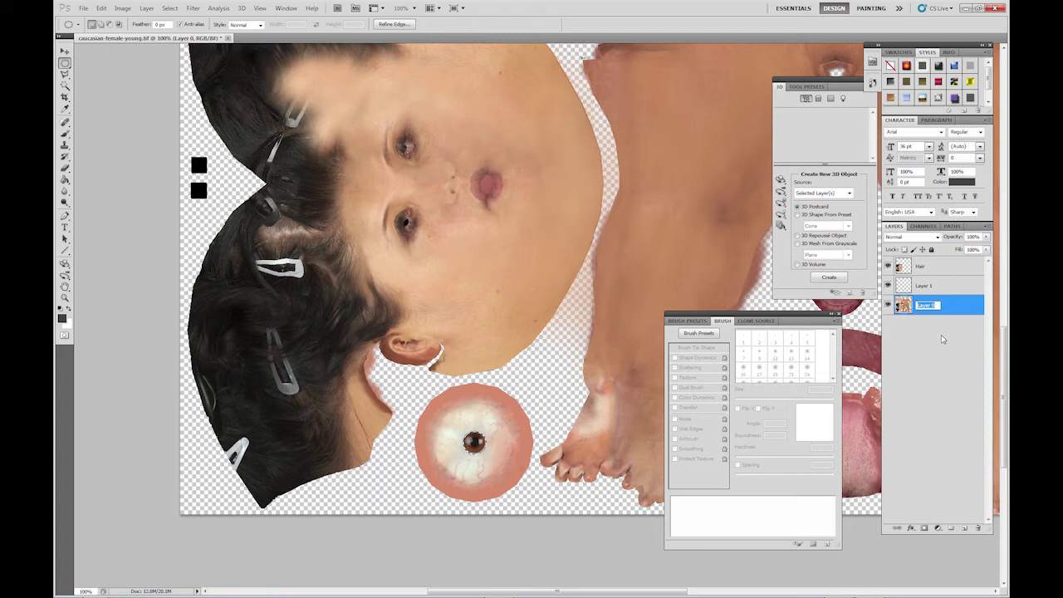
type("Eye")
key("Return")
key("ctrl+shift+alt+n")
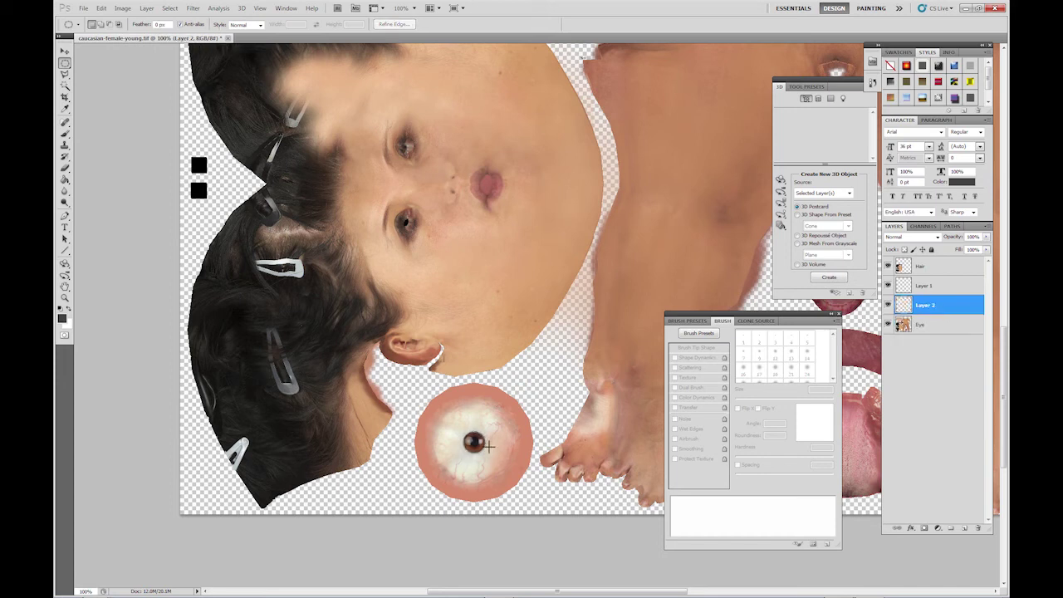
left_click(64, 52)
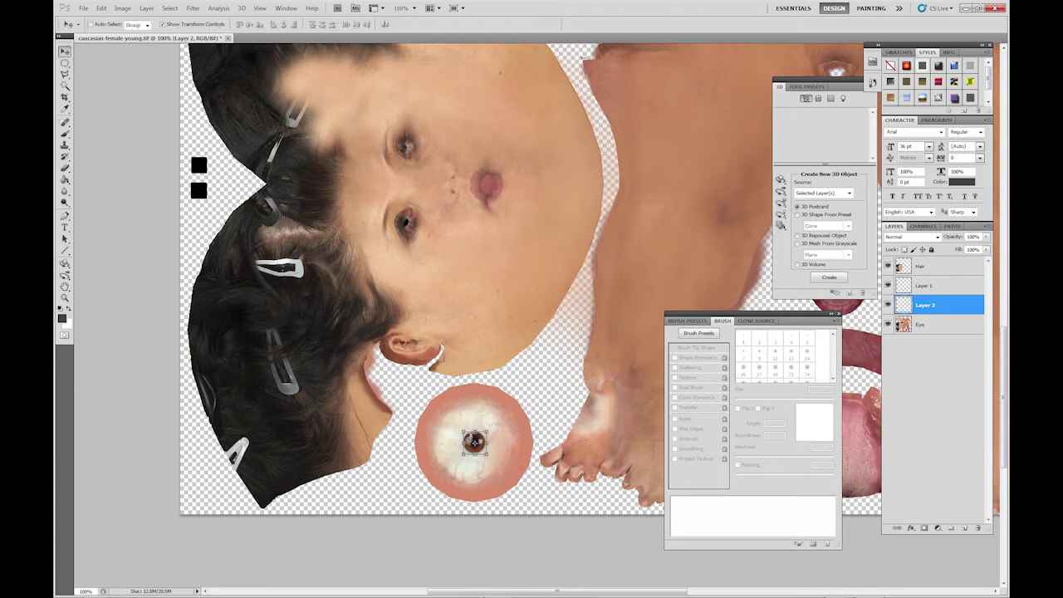
Zoom the canvas to 300% on the eye.
left_click_drag(474, 441, 476, 448)
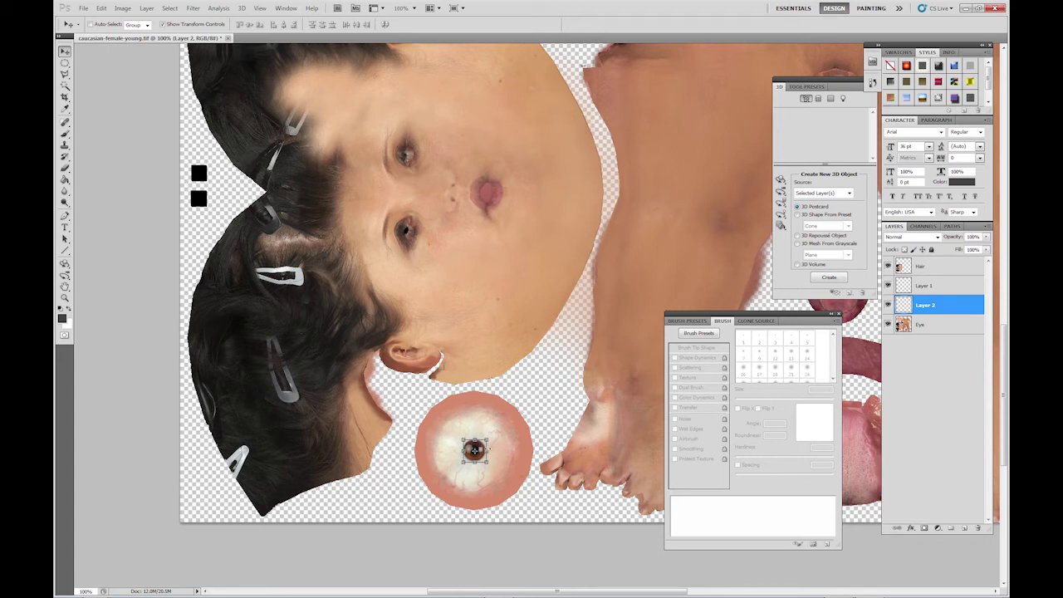
left_click(86, 592)
type("300")
key("Return")
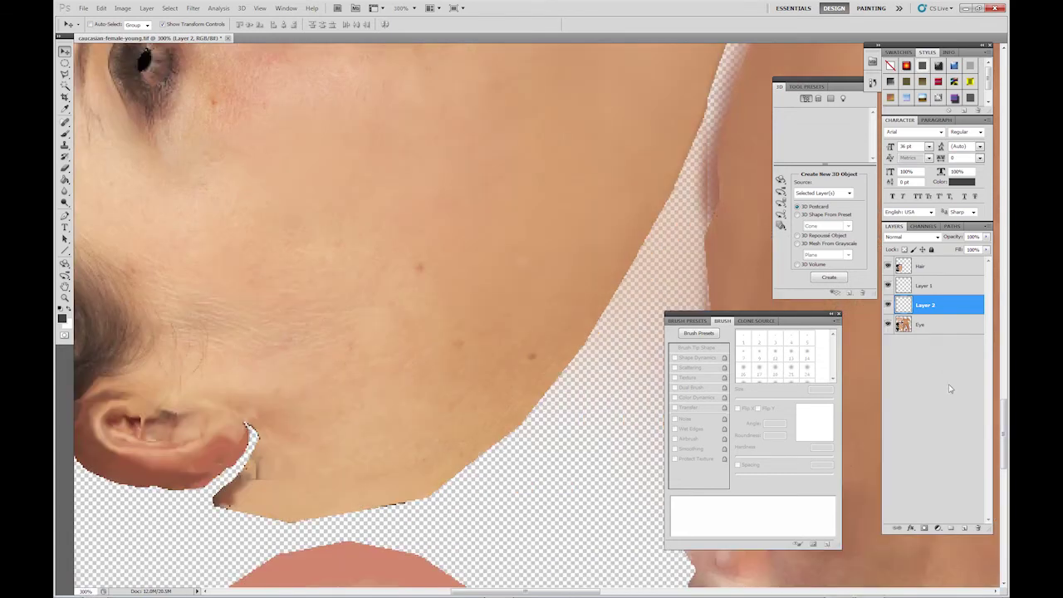
left_click_drag(1004, 433, 1004, 482)
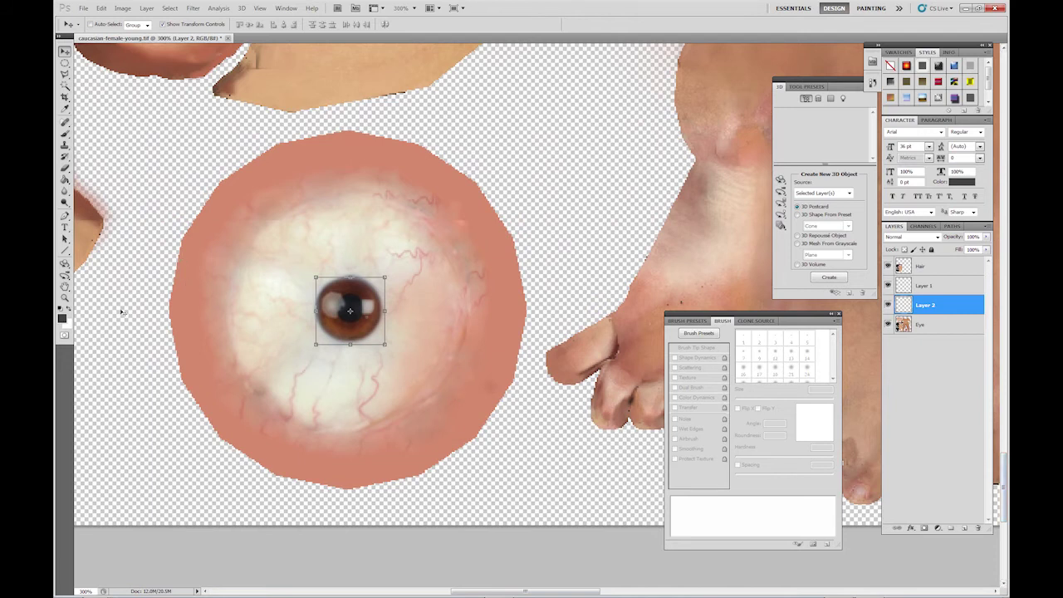
Set the foreground colour to deep blue 0c15ca.
left_click(64, 316)
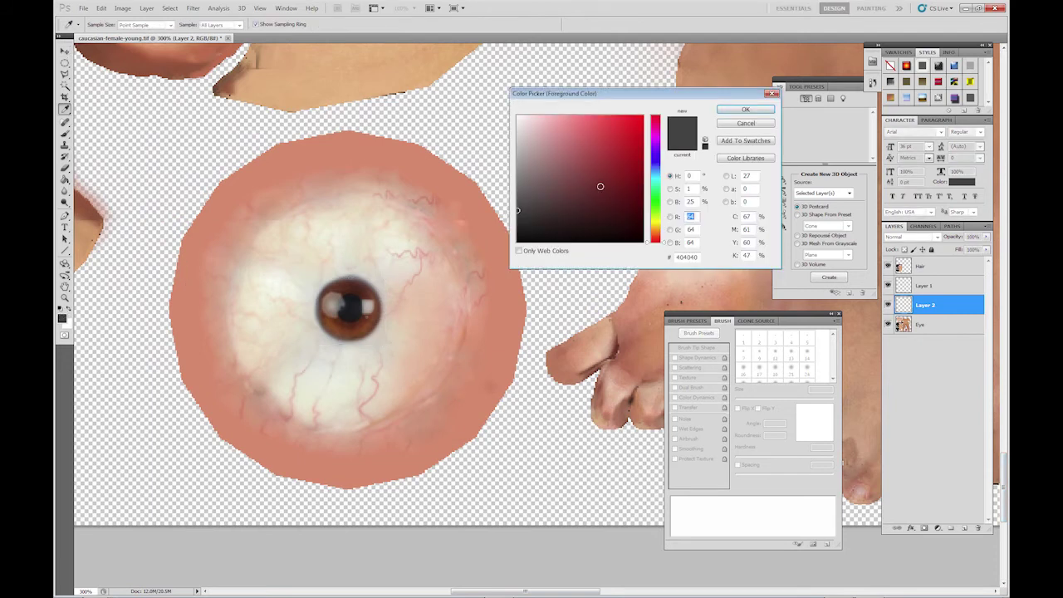
left_click(657, 162)
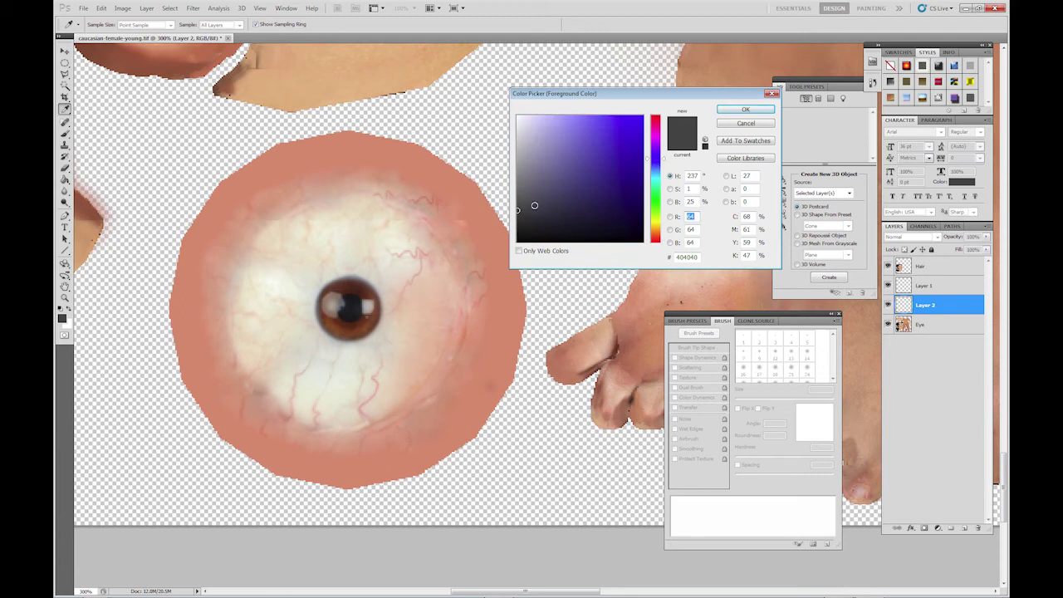
left_click_drag(523, 213, 636, 141)
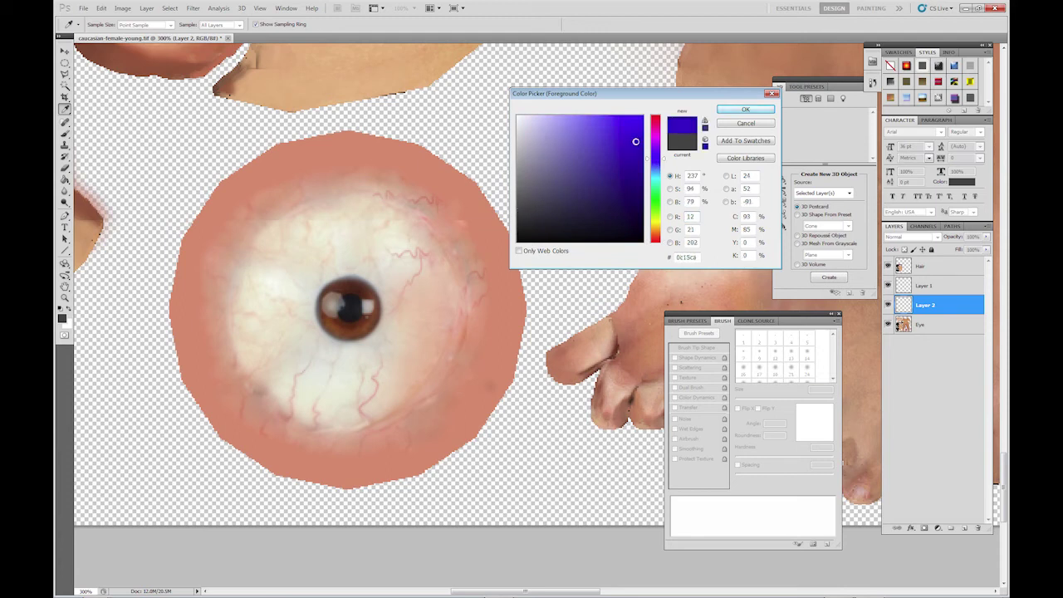
left_click(745, 108)
Paint deep blue over the iris around the pupil on Layer 2 with an 11 px brush.
key("v")
left_click(65, 133)
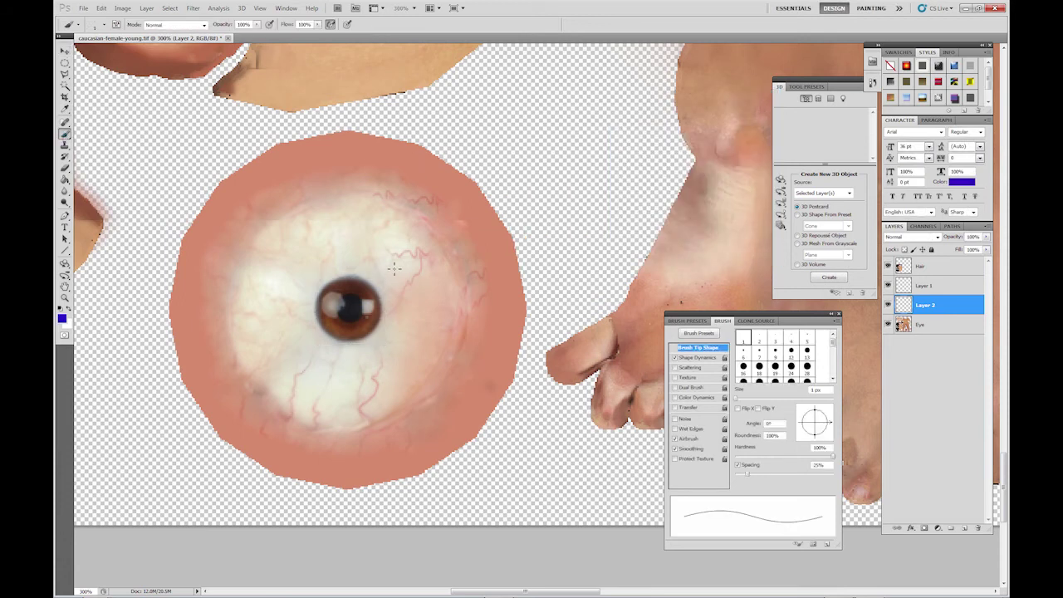
right_click(490, 260)
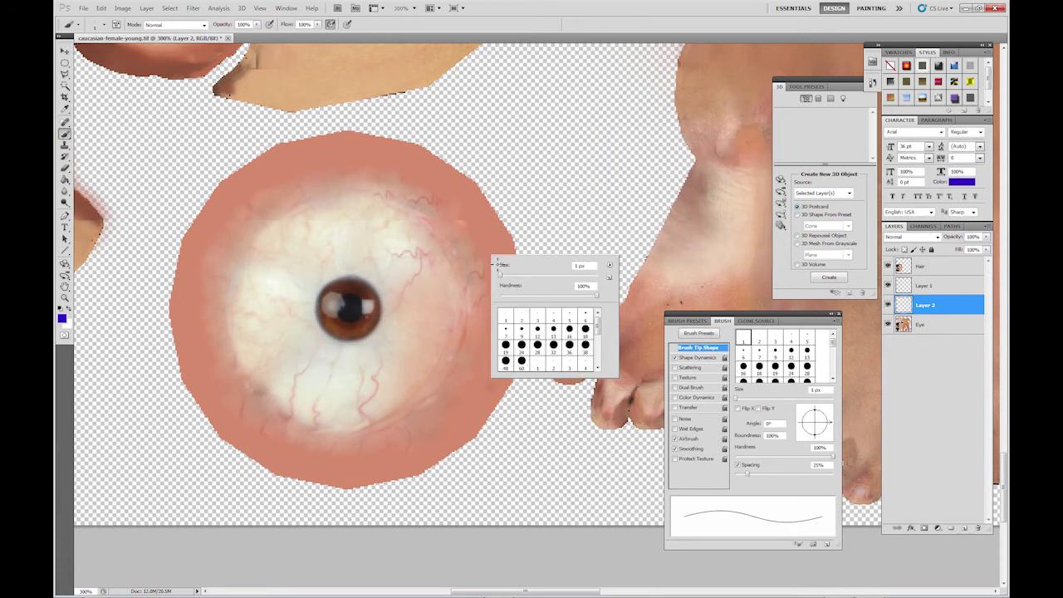
mouse_move(502, 275)
left_mouse_down()
mouse_move(523, 277)
mouse_move(504, 276)
left_mouse_up()
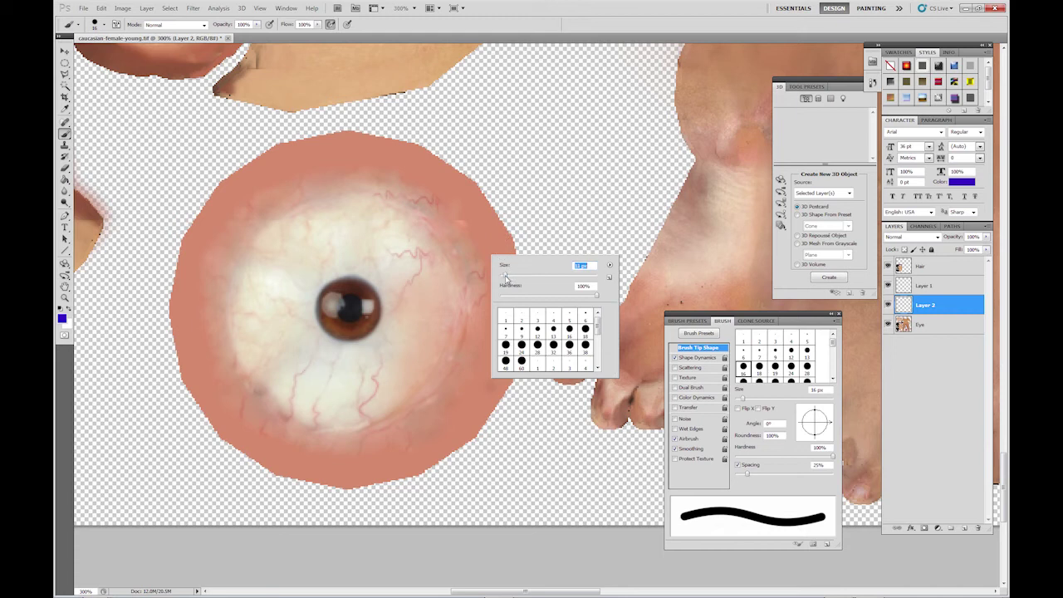
key("Return")
left_click(354, 287)
mouse_move(354, 287)
left_mouse_down()
mouse_move(335, 291)
mouse_move(323, 312)
mouse_move(354, 330)
mouse_move(372, 296)
mouse_move(336, 288)
mouse_move(328, 304)
left_mouse_up()
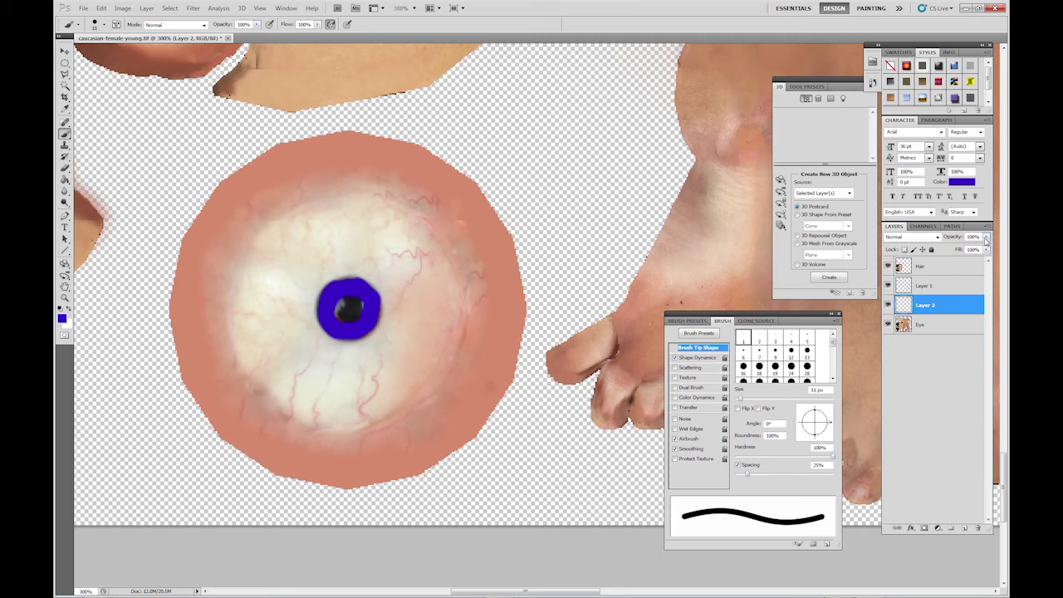
Lower Layer 2's opacity to 42%.
left_click(986, 239)
left_click_drag(987, 249, 959, 253)
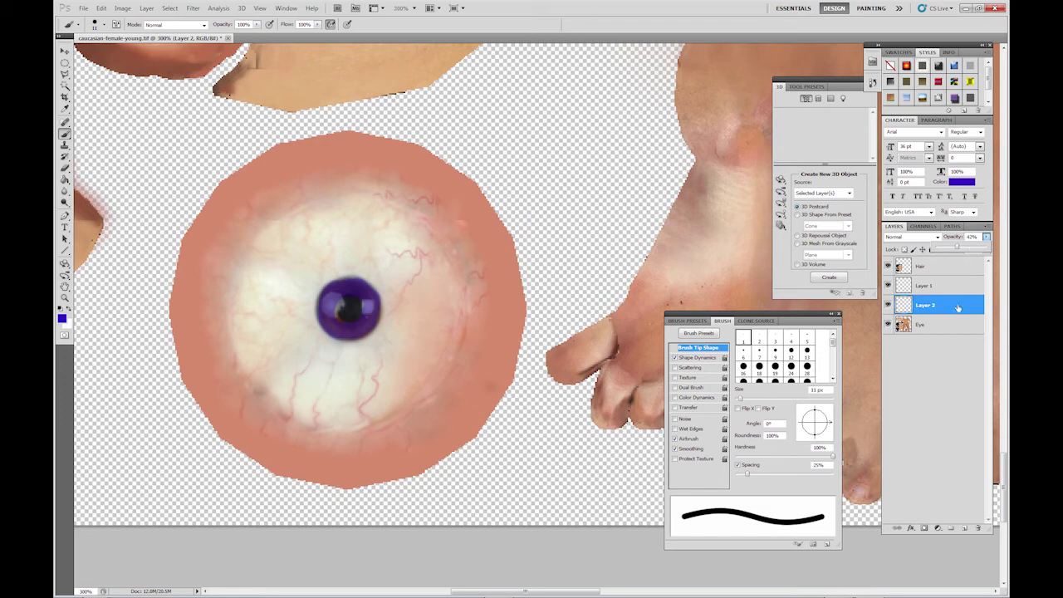
left_click(959, 309)
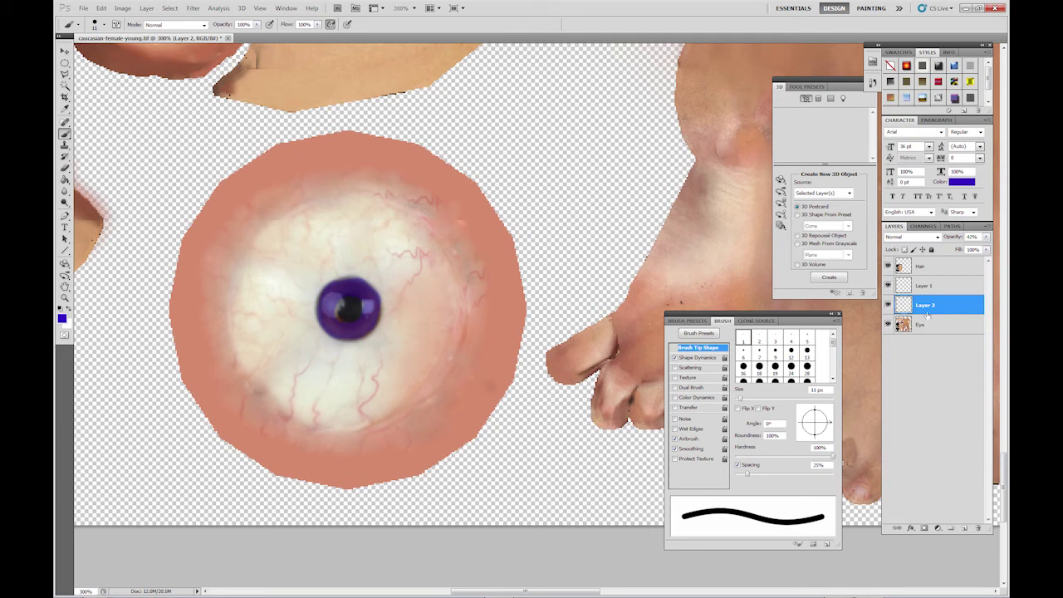
Scroll to the face and zoom the canvas to 200%.
left_click_drag(1003, 484, 1005, 378)
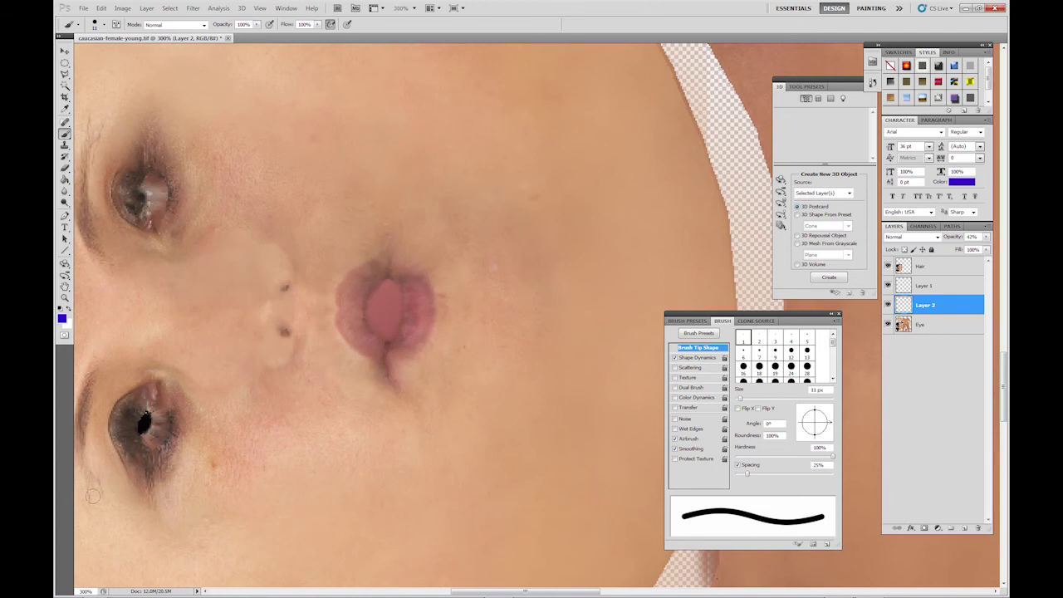
left_click(86, 591)
type("200")
key("Return")
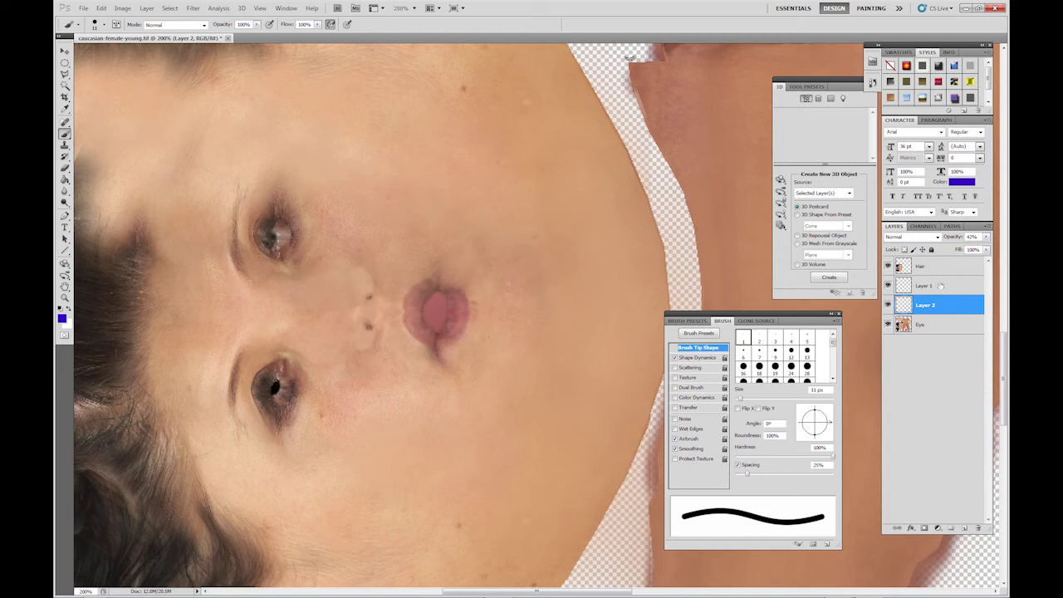
Select the Hair layer and pick dark brown 42371f as the painting colour.
left_click(935, 268)
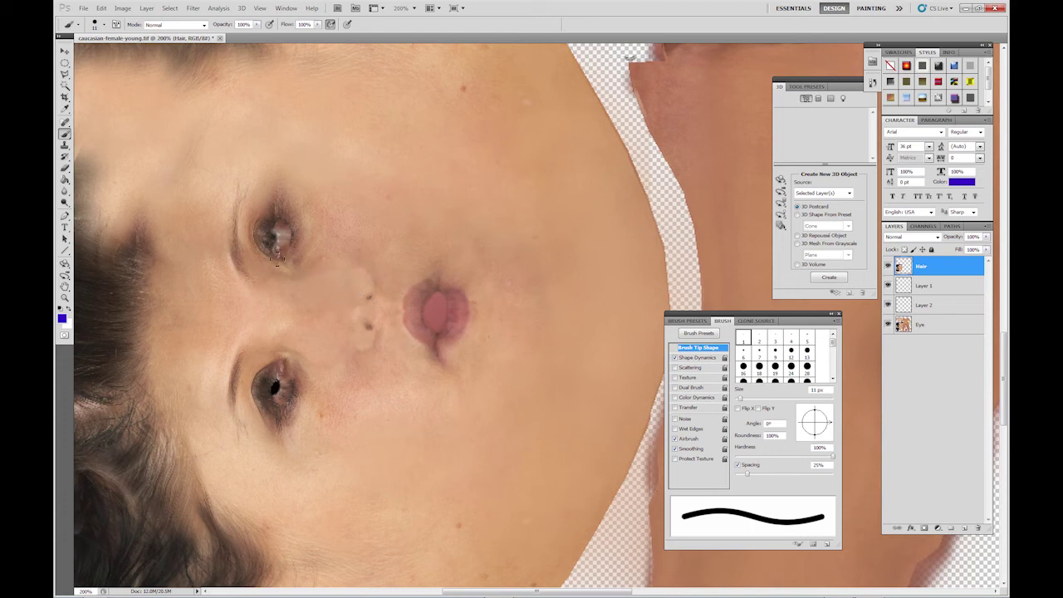
left_click(61, 318)
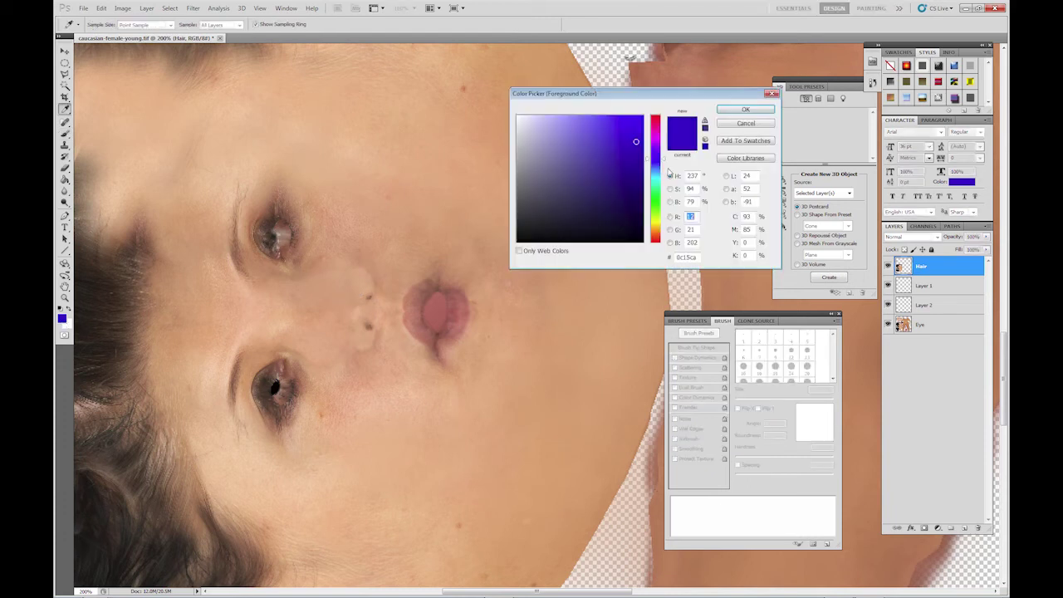
left_click_drag(656, 163, 654, 233)
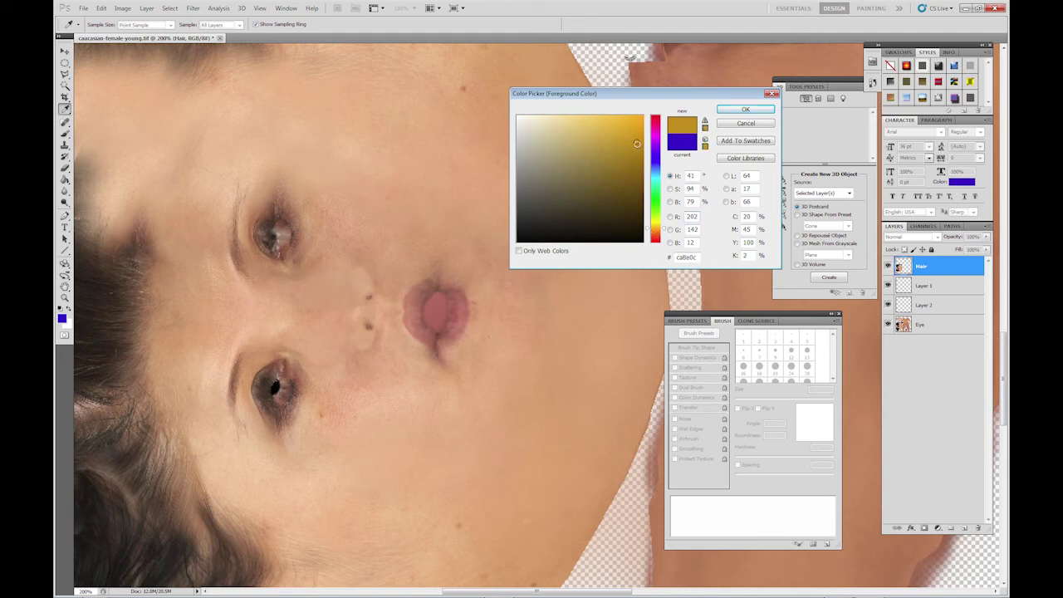
left_click_drag(598, 178, 594, 183)
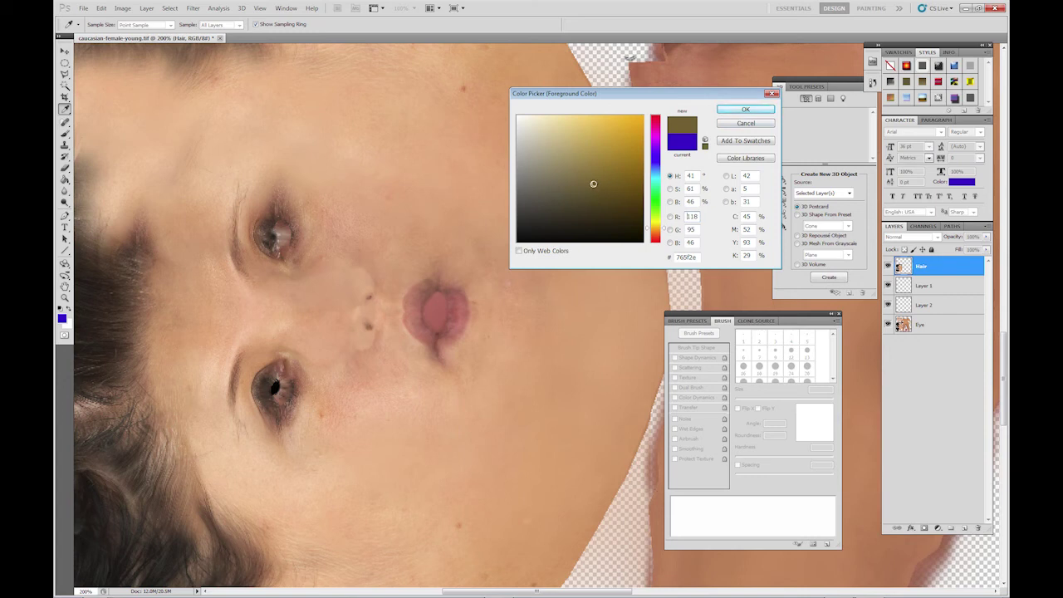
left_click_drag(595, 187, 584, 209)
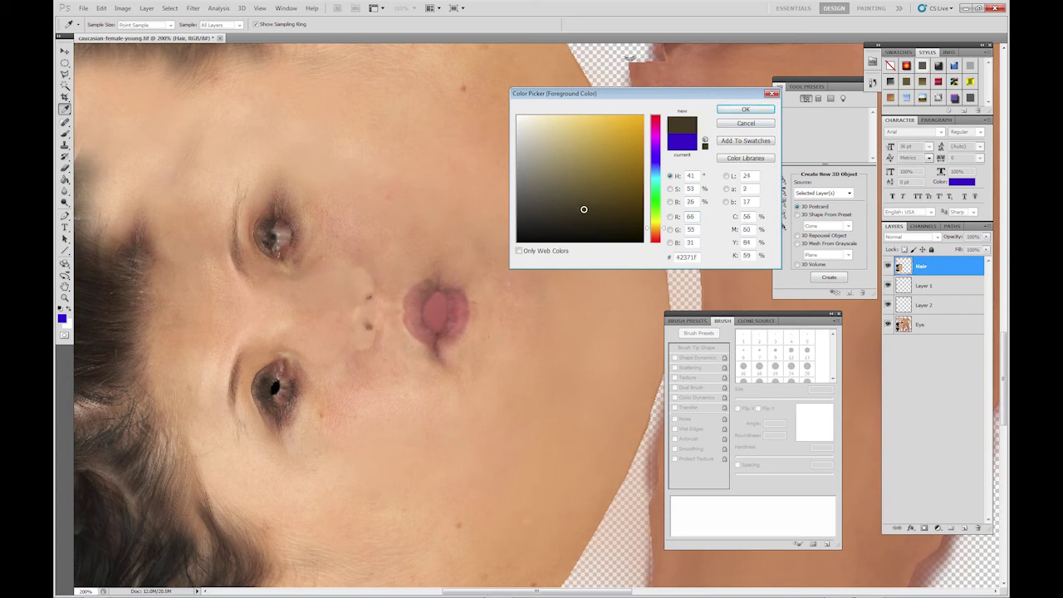
left_click(744, 111)
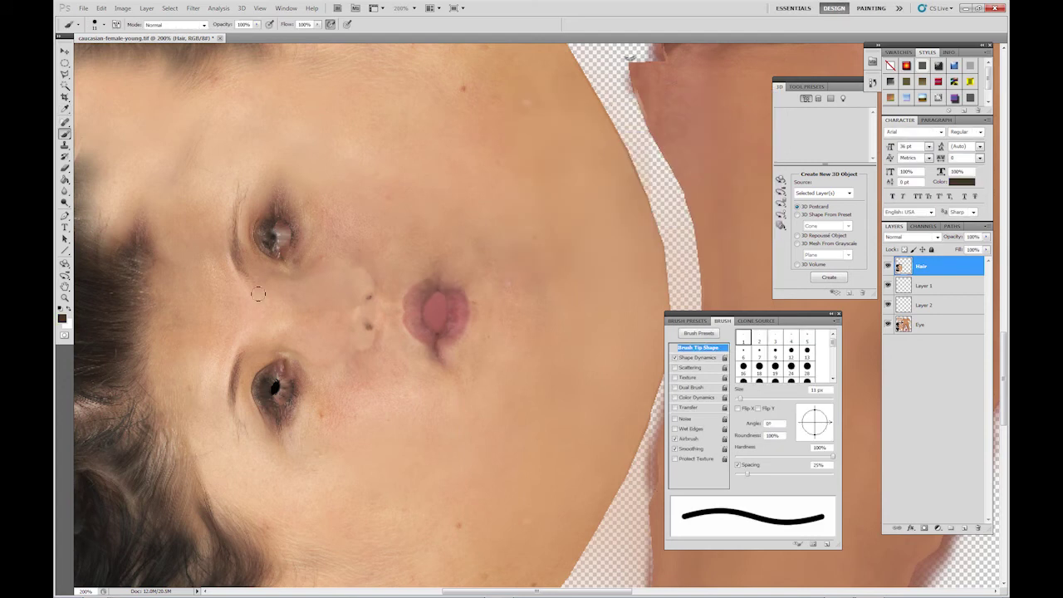
Paint dark brown eyebrows beside both eyes with the 399 textured tip at 14 px.
scroll(833, 365, "down", 10)
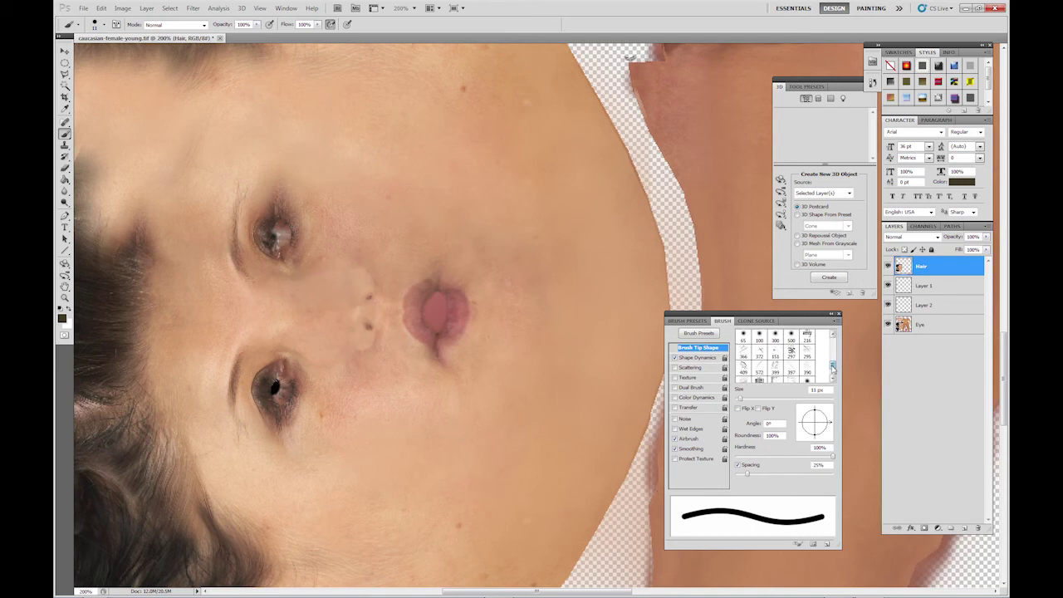
left_click(775, 368)
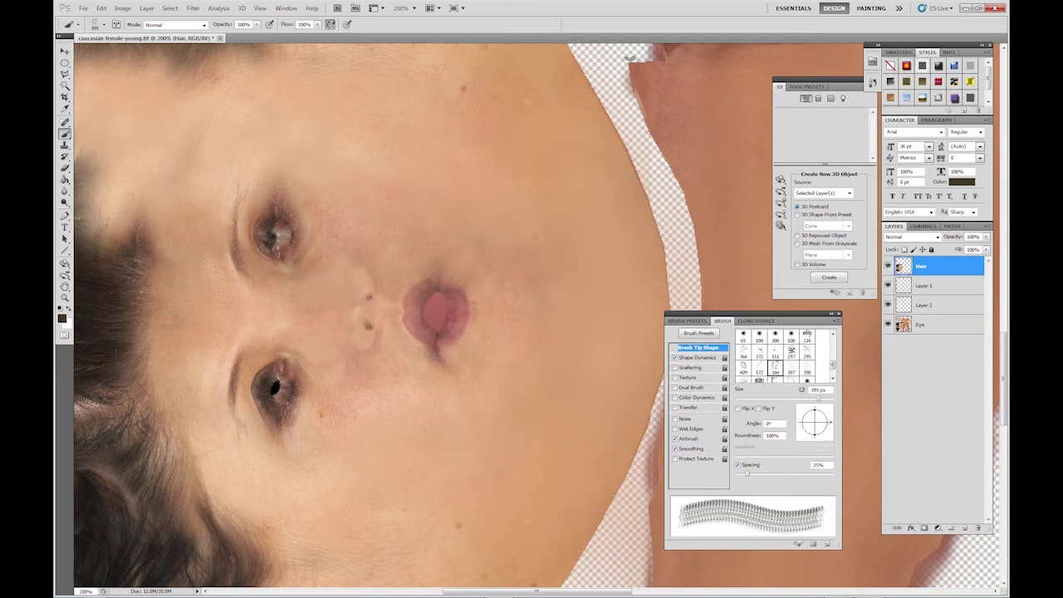
right_click(505, 246)
left_click_drag(596, 266, 520, 266)
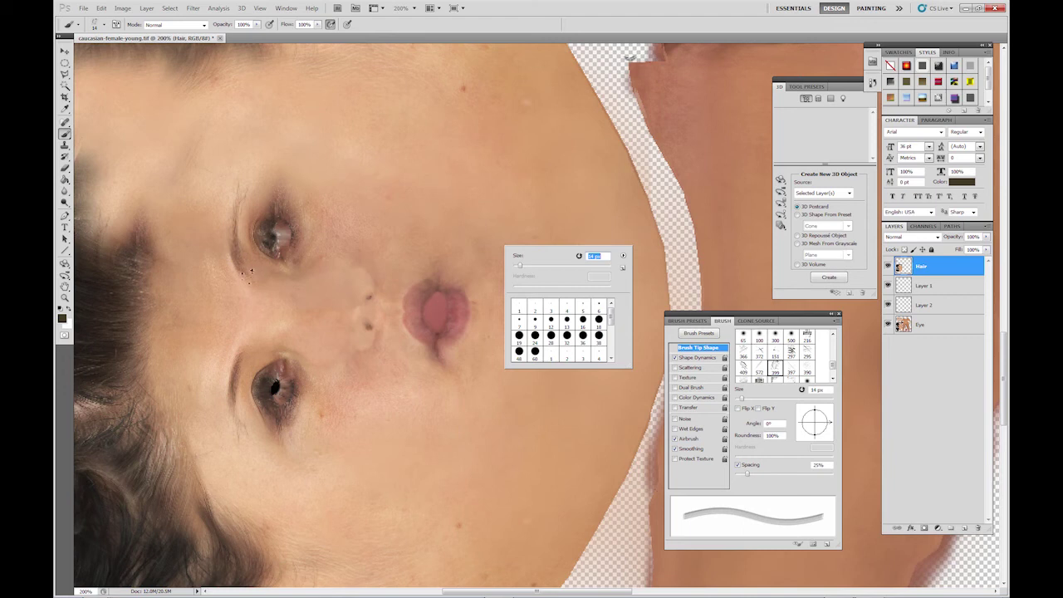
key("Return")
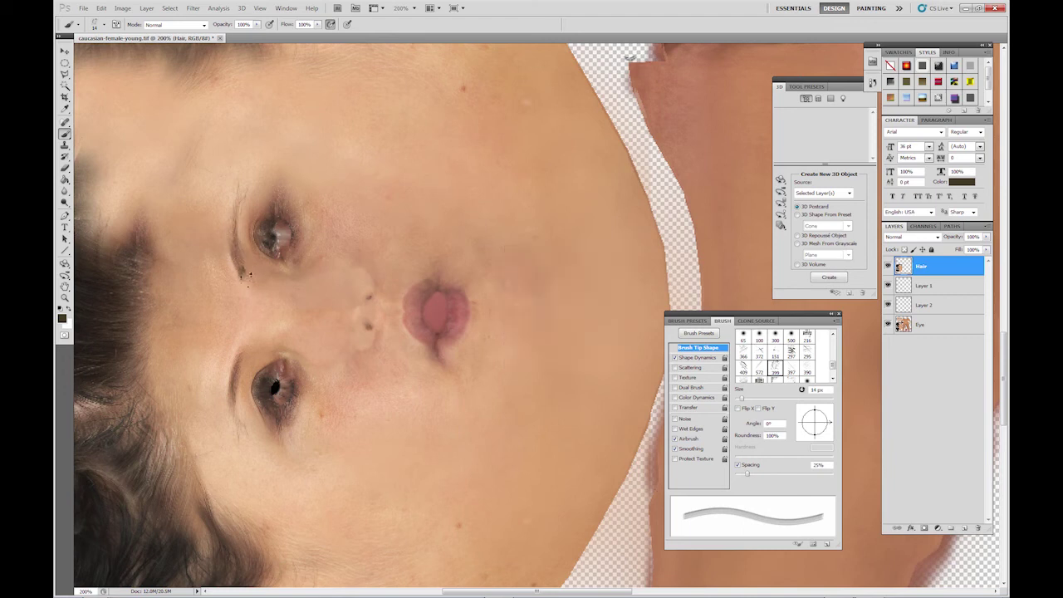
mouse_move(248, 275)
left_mouse_down()
mouse_move(223, 250)
mouse_move(234, 265)
mouse_move(225, 252)
mouse_move(245, 208)
left_mouse_up()
mouse_move(251, 355)
left_mouse_down()
mouse_move(223, 392)
mouse_move(247, 410)
mouse_move(241, 419)
left_mouse_up()
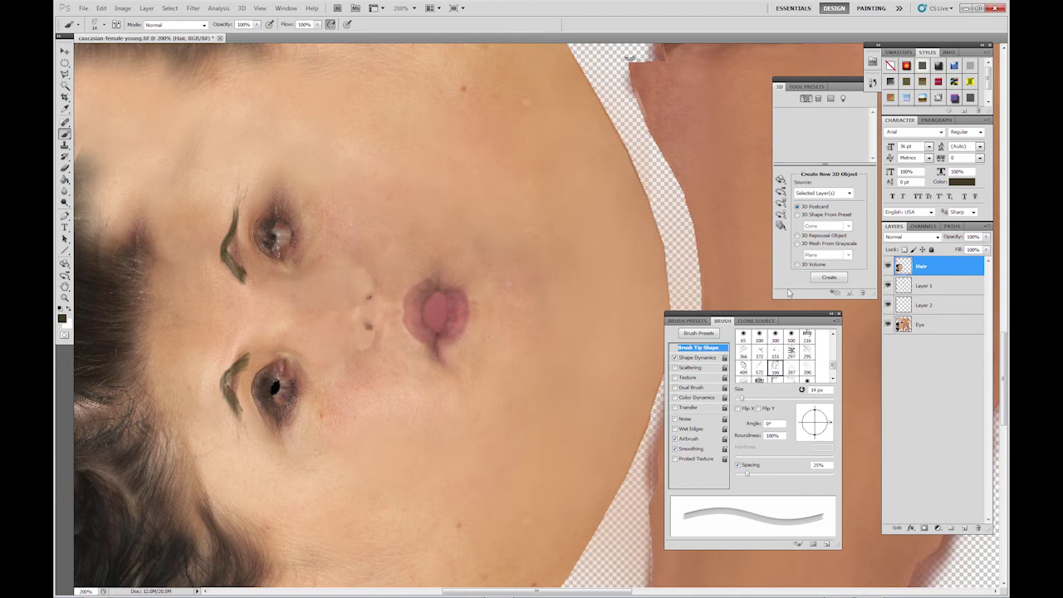
Lower the Hair layer's fill and set its opacity to 55% so the eyebrows blend in.
left_click(987, 250)
left_click_drag(987, 251, 964, 259)
left_click(986, 237)
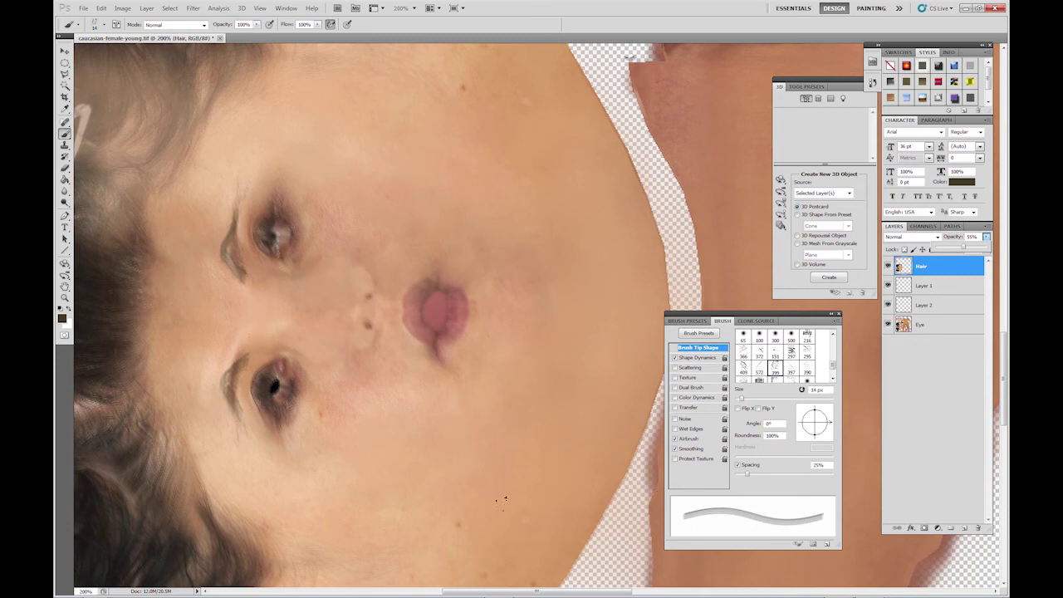
left_click(1004, 583)
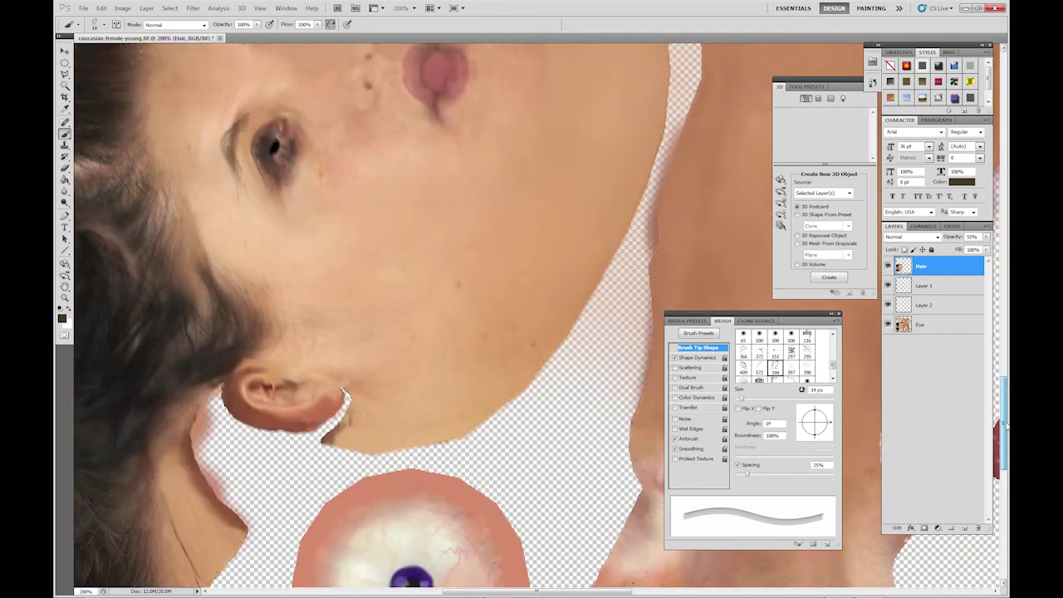
left_click(1007, 366)
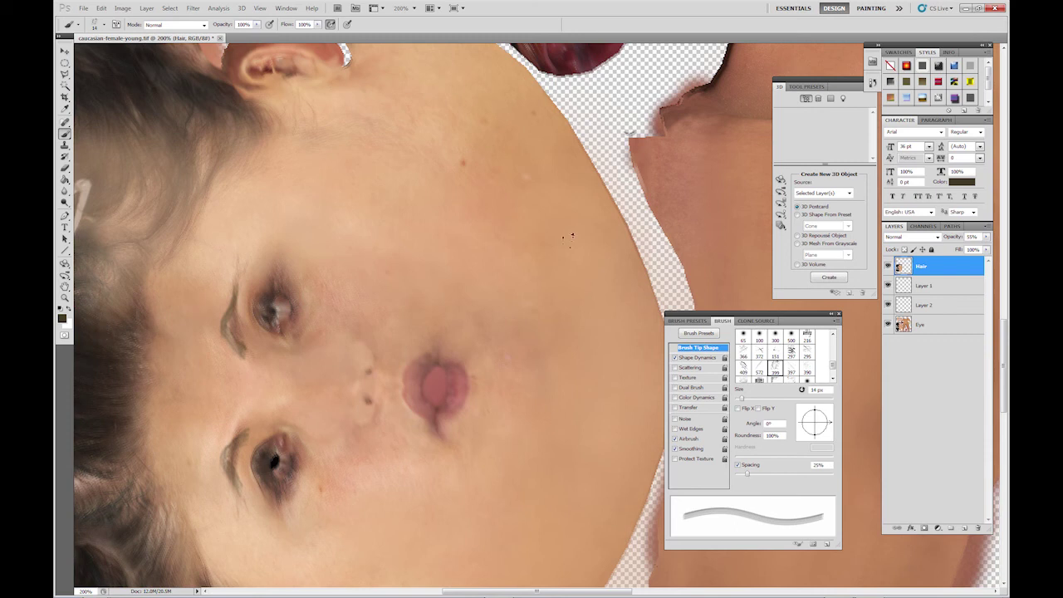
Paint soft 60 px shadows around both eyes and fade the layer to 25% opacity.
left_click_drag(835, 372, 835, 358)
left_click(807, 359)
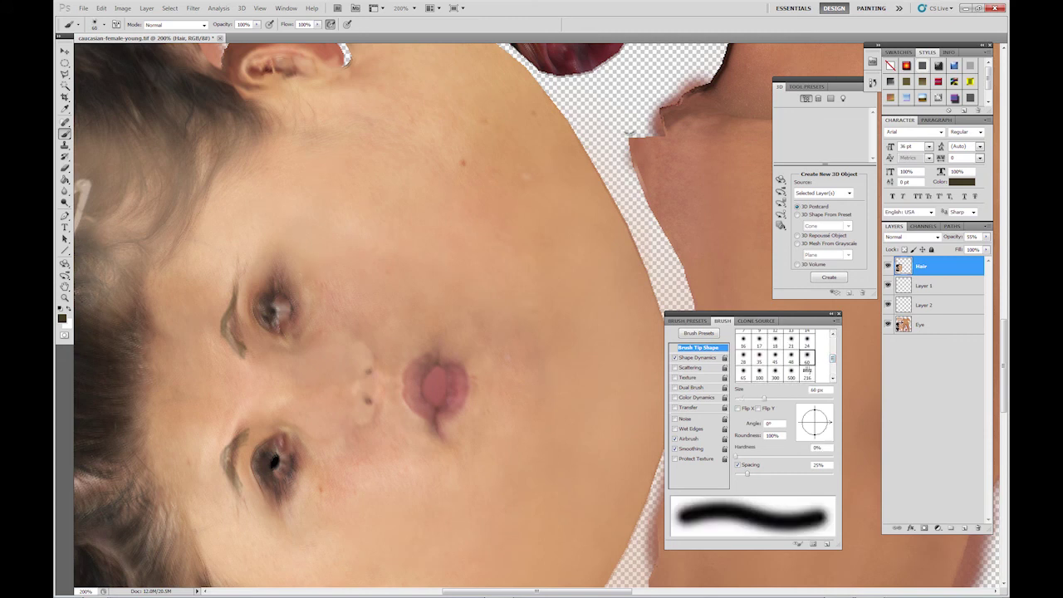
left_click(310, 253)
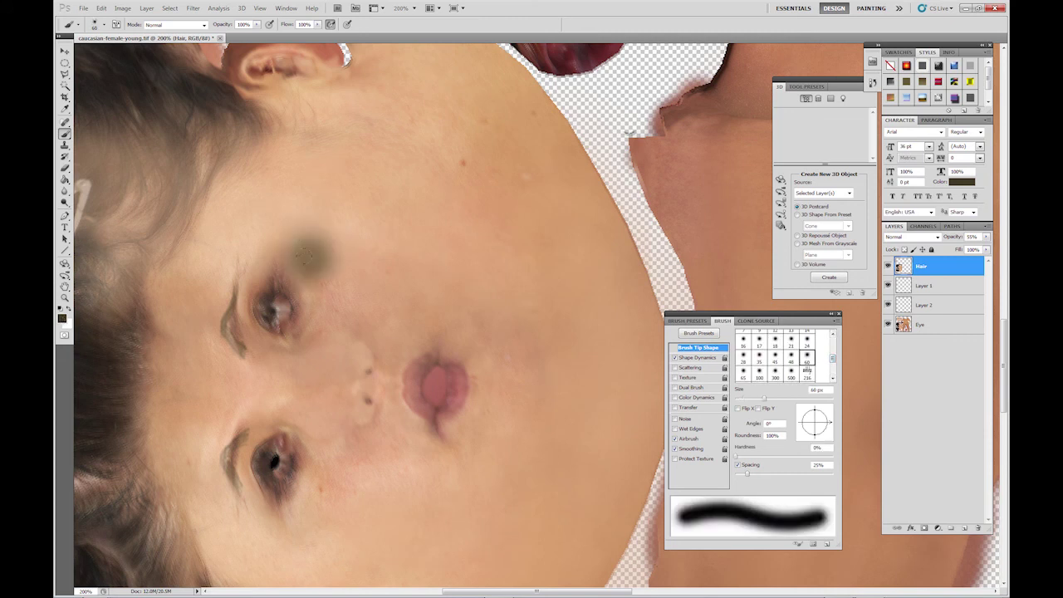
left_click_drag(305, 256, 326, 326)
mouse_move(309, 426)
left_mouse_down()
mouse_move(315, 476)
mouse_move(290, 493)
mouse_move(313, 470)
left_mouse_up()
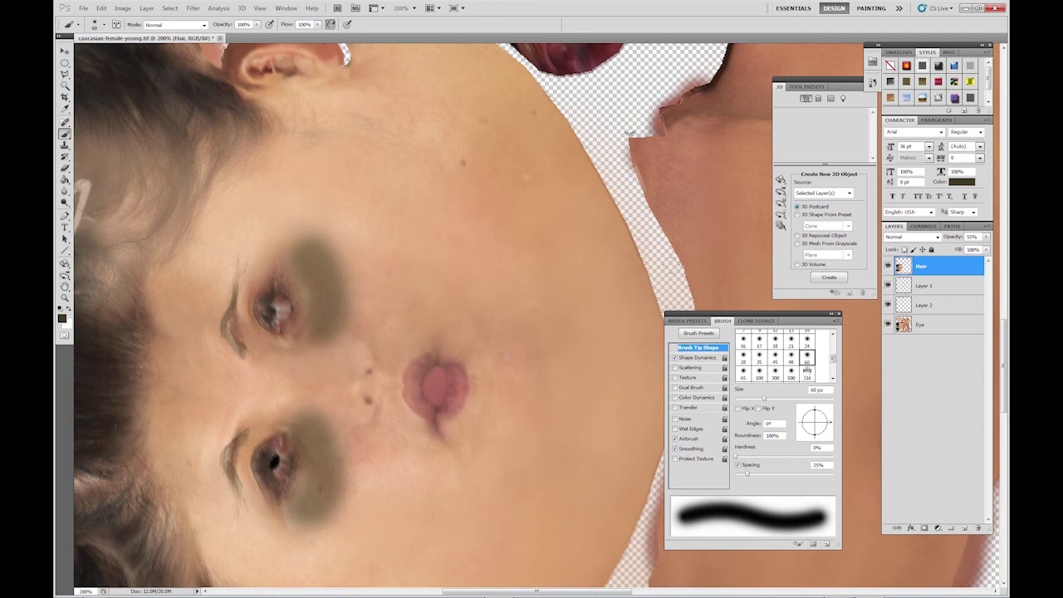
left_click(987, 237)
left_click_drag(967, 249, 952, 253)
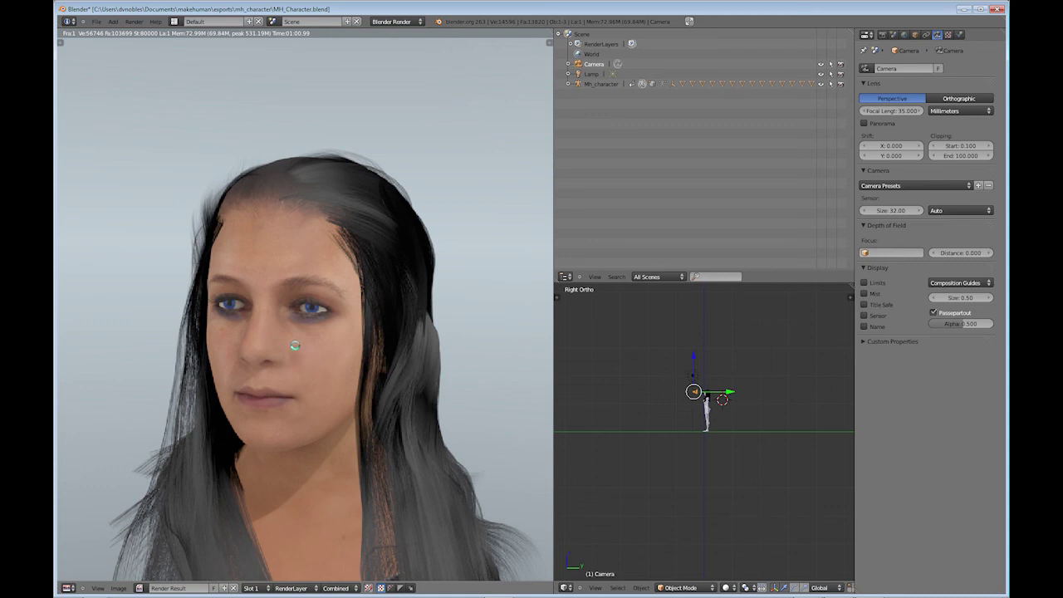
scroll(295, 346, "up", 3)
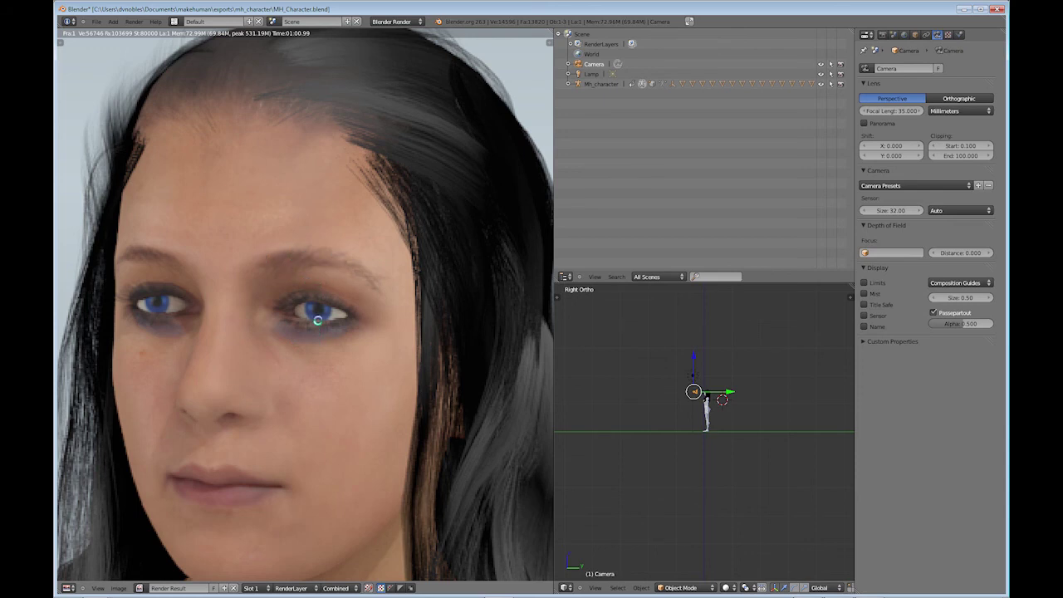
scroll(317, 320, "down", 2)
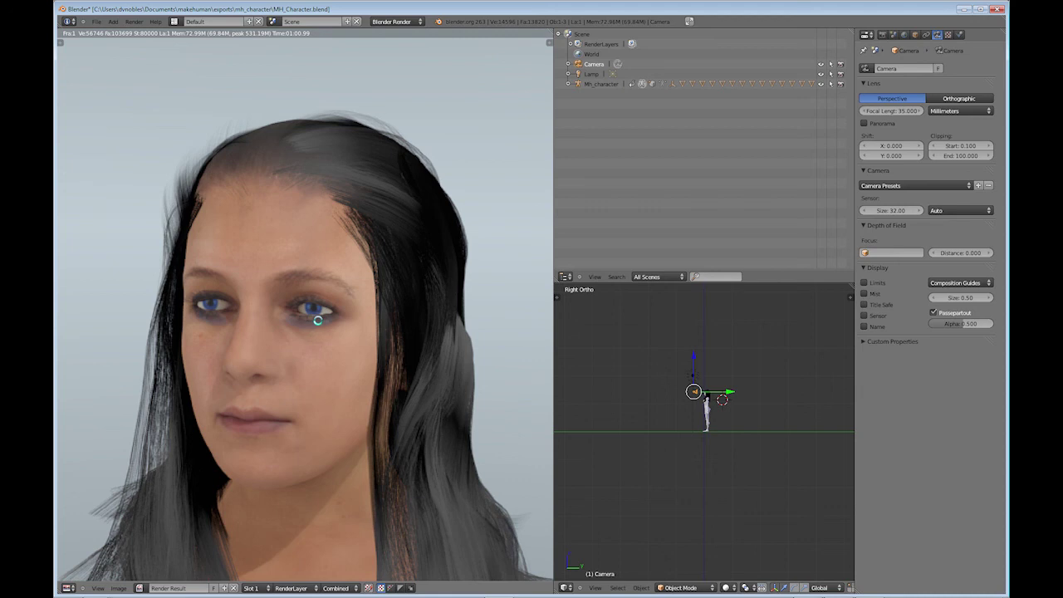
scroll(317, 320, "down", 1)
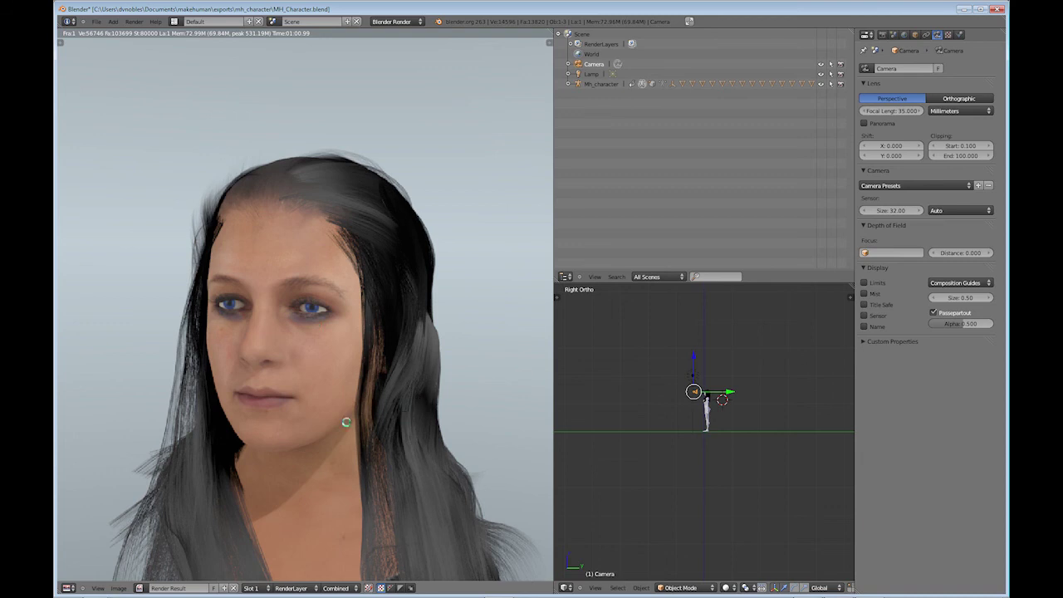
scroll(358, 415, "down", 1)
scroll(359, 384, "up", 1)
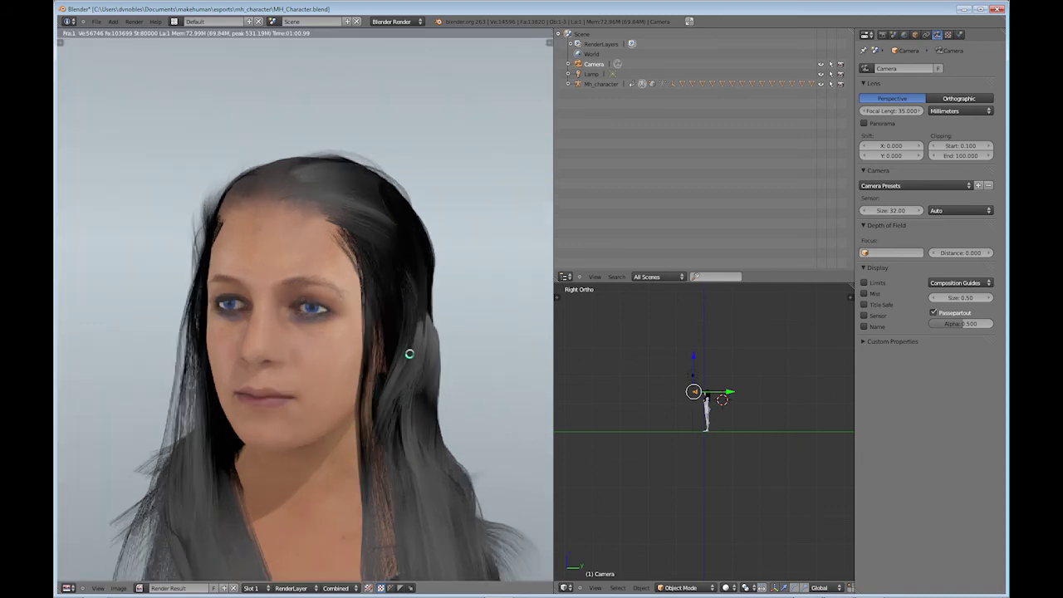